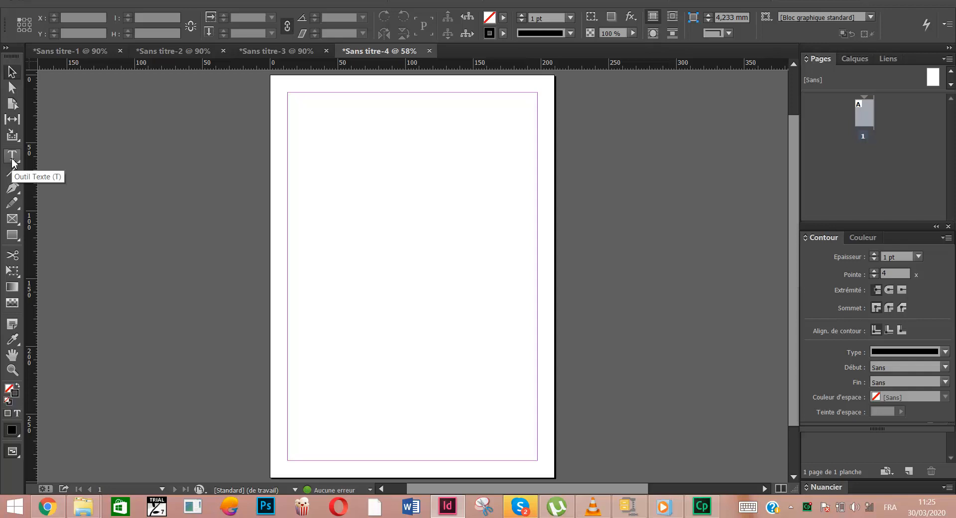
# Draw a text frame about 184.6 mm wide and 110.3 mm high between the margins, starting at the page's top margin
pyautogui.click(12, 162)
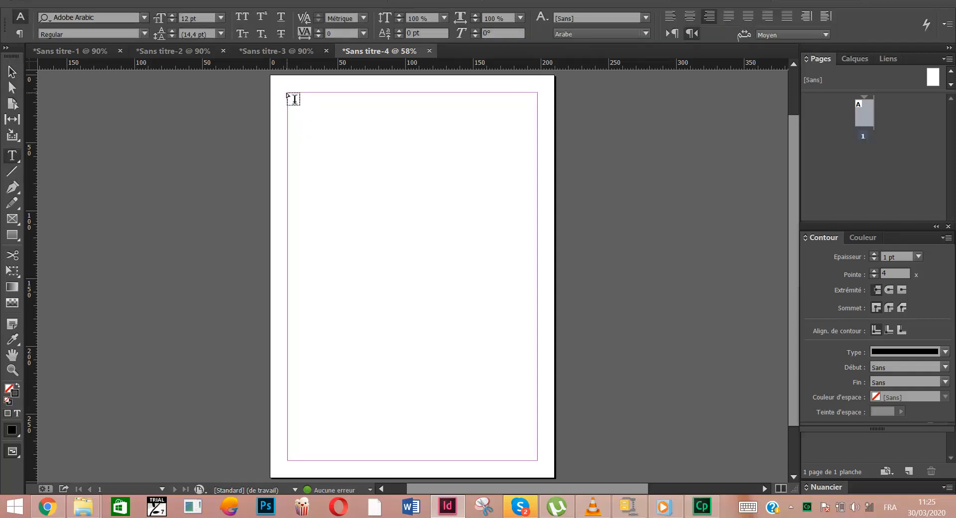
pyautogui.moveTo(290, 95); pyautogui.dragTo(530, 239)
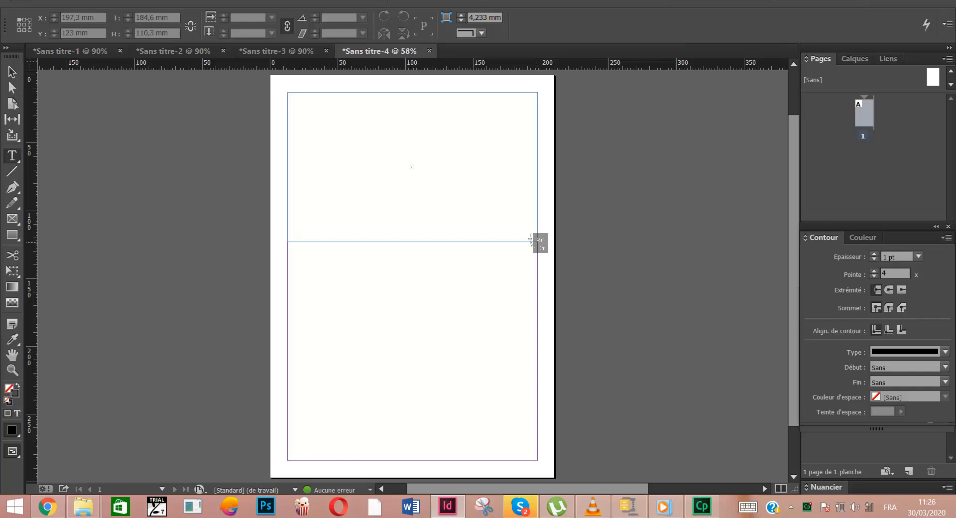
pyautogui.moveTo(530, 239); pyautogui.dragTo(530, 240)
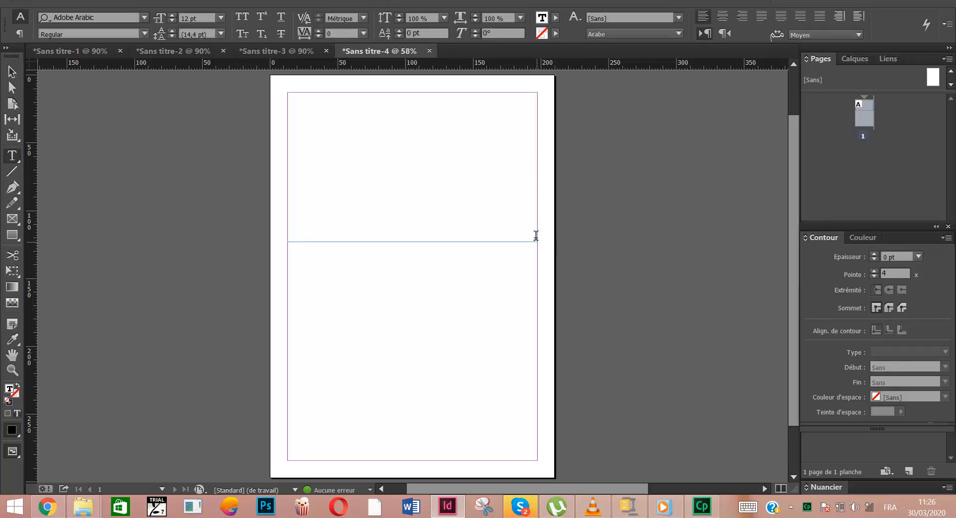
# Draw and delete a small trial rectangle, and draw a rectangle about 184.6 by 94.5 mm between the margins below the text frame
pyautogui.click(10, 237)
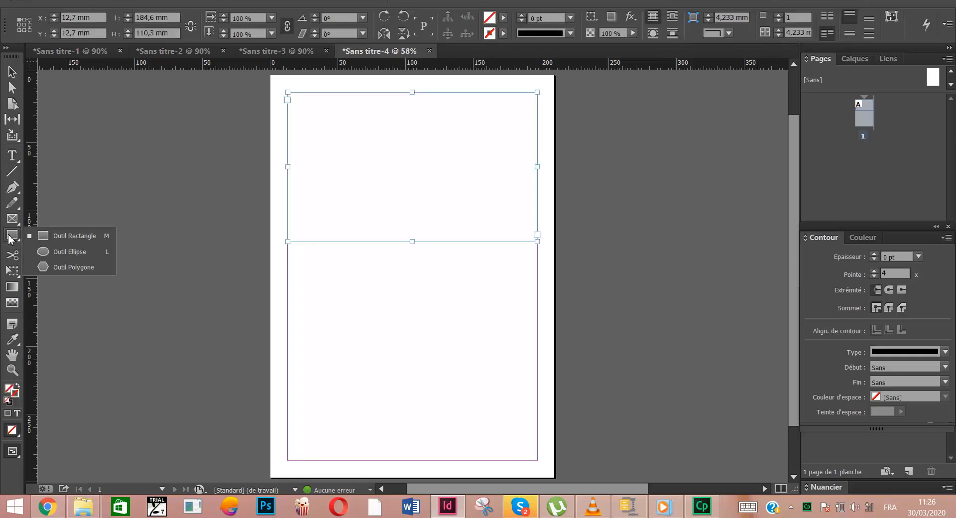
pyautogui.click(10, 240)
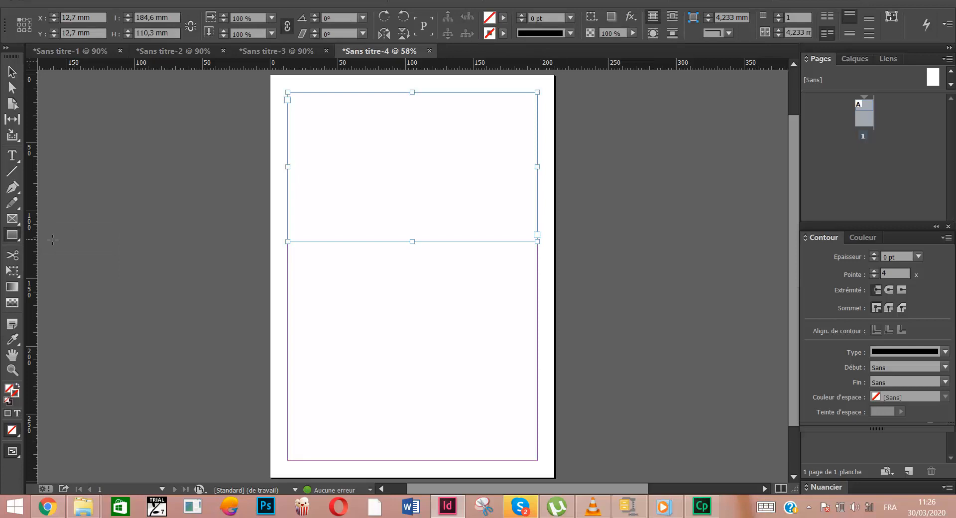
pyautogui.click(11, 236)
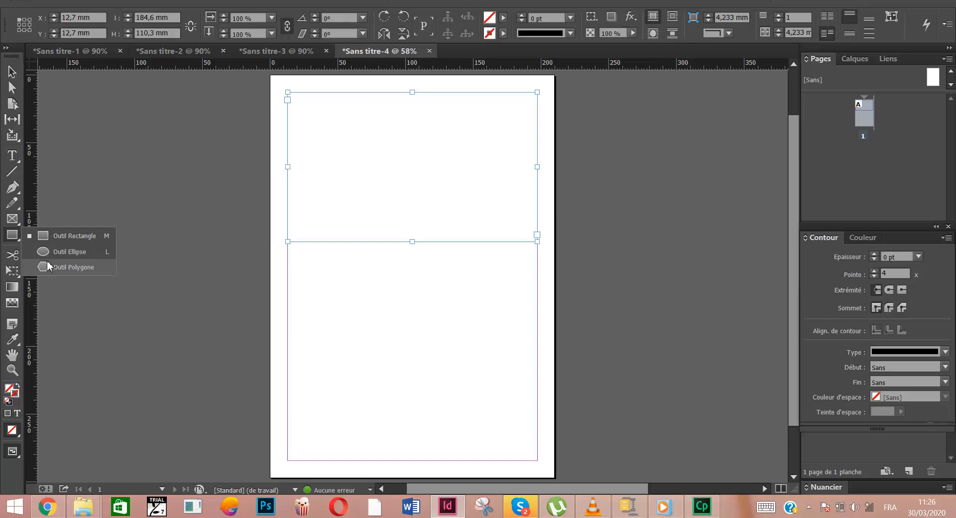
pyautogui.click(53, 236)
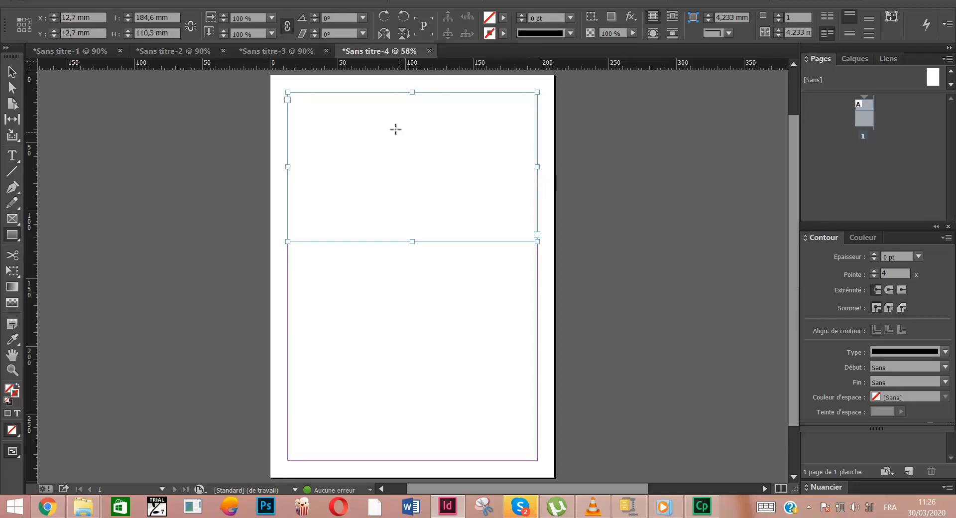
pyautogui.moveTo(393, 131); pyautogui.dragTo(350, 123)
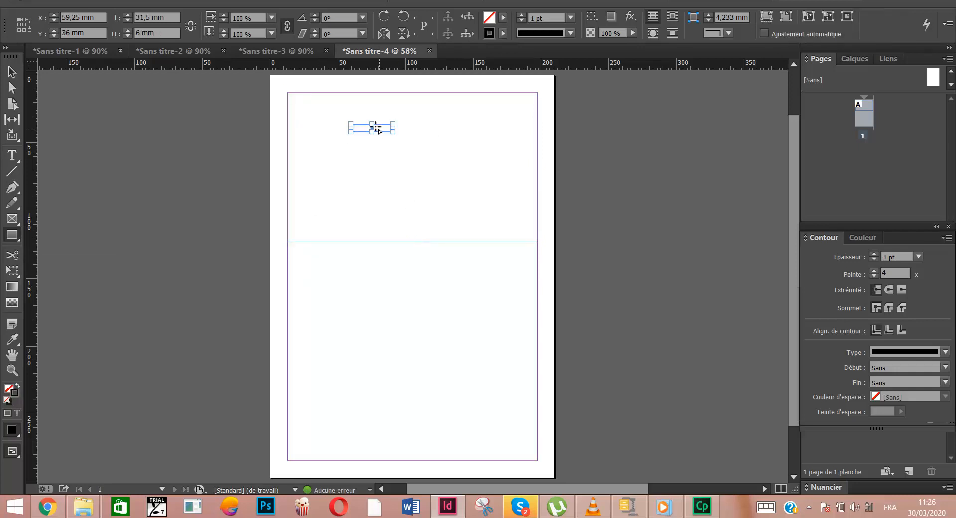
pyautogui.press('Delete')
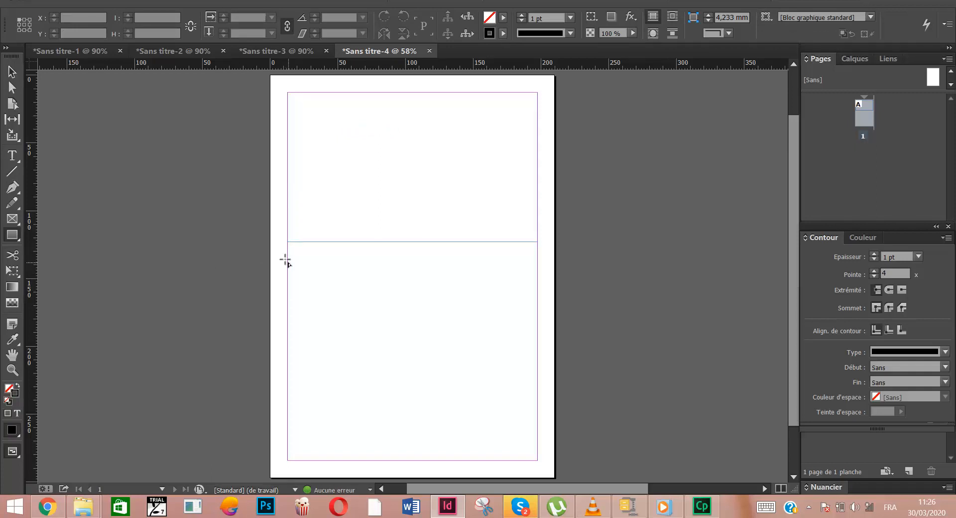
pyautogui.moveTo(287, 262)
pyautogui.mouseDown()
pyautogui.moveTo(409, 344)
pyautogui.moveTo(534, 389)
pyautogui.mouseUp()
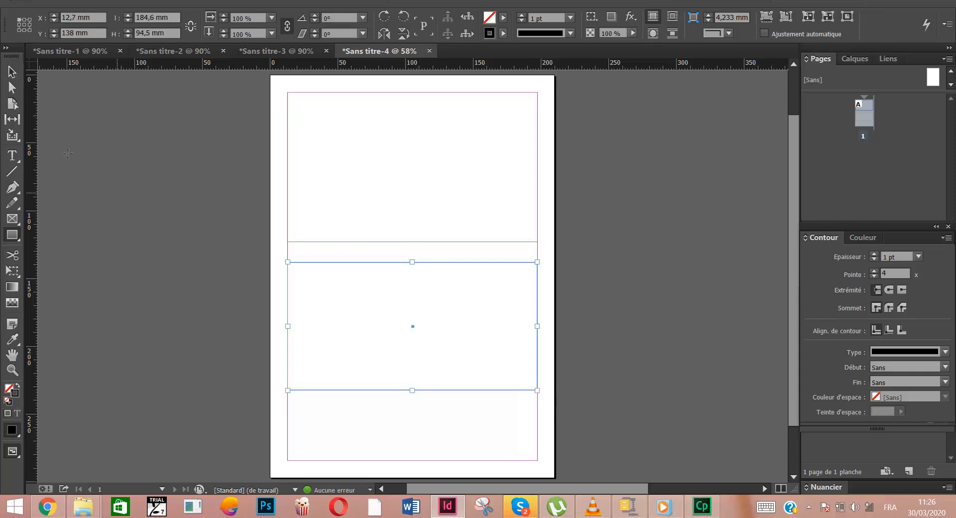
# Convert the lower rectangle into a text frame and select it as an object
pyautogui.click(15, 158)
pyautogui.click(318, 298)
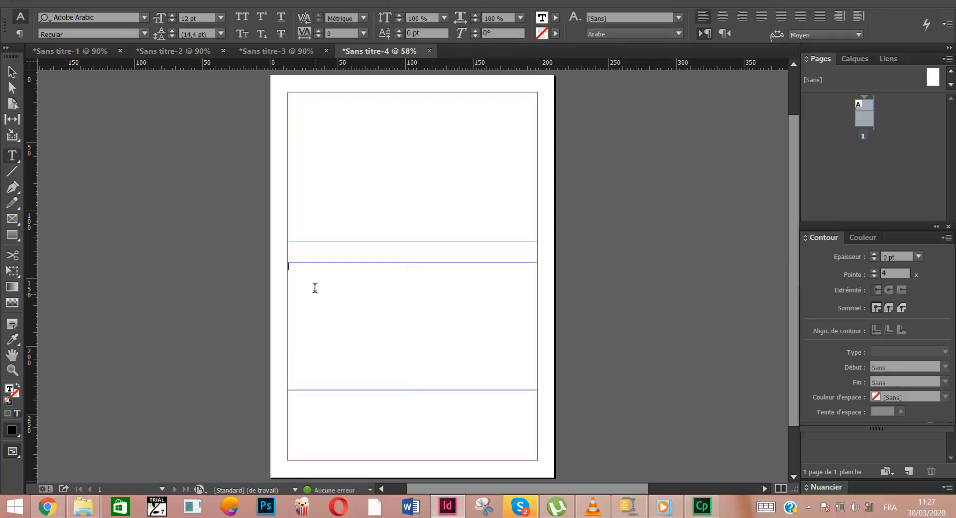
pyautogui.click(13, 73)
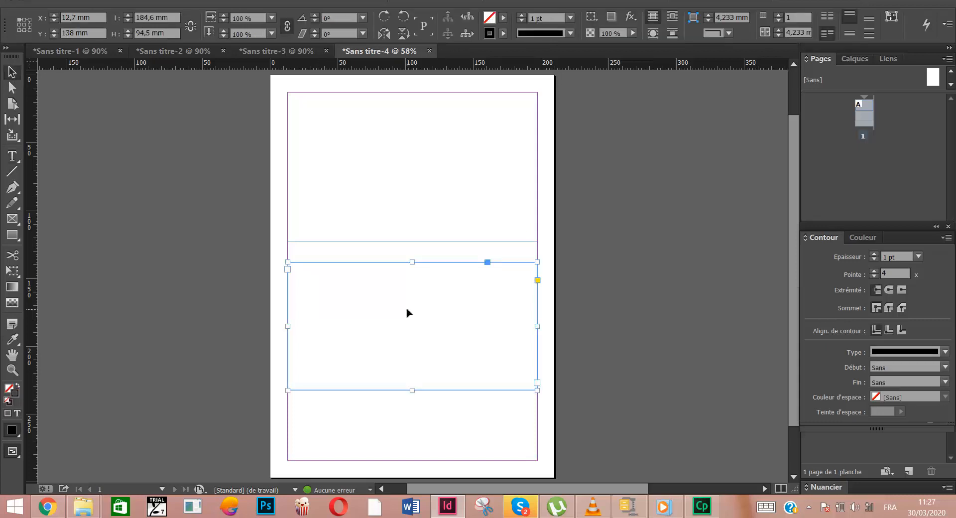
# Place the text cursor in the upper text frame and set its font to Calibri
pyautogui.click(400, 162)
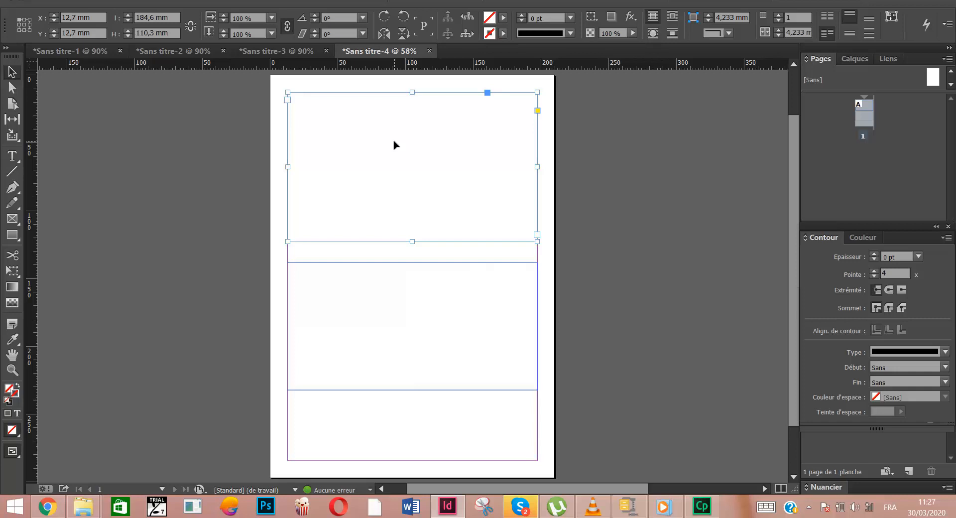
pyautogui.rightClick(395, 145)
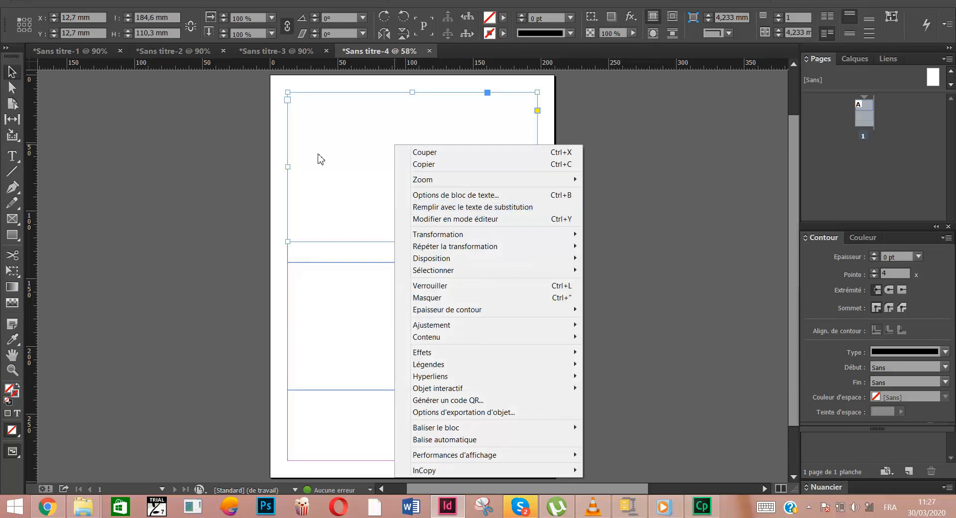
pyautogui.click(348, 112)
pyautogui.press('t')
pyautogui.click(347, 105)
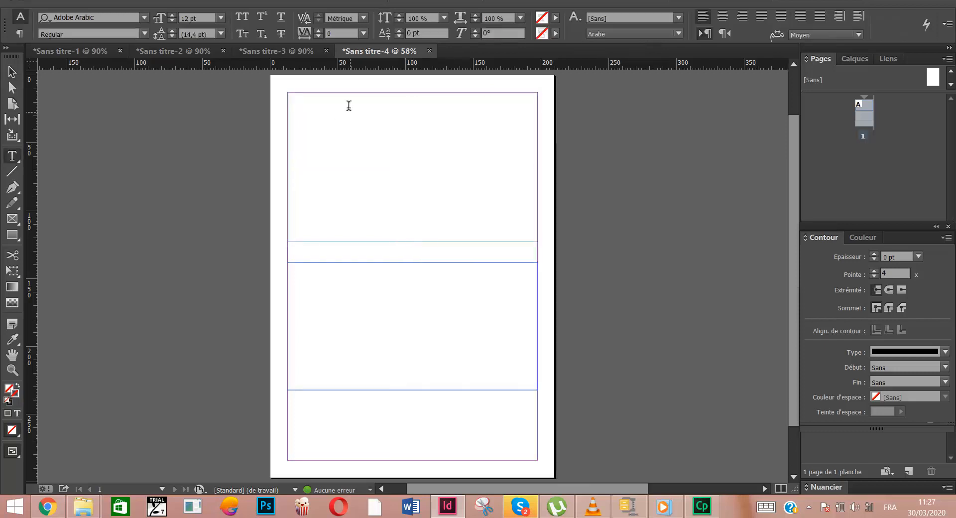
pyautogui.click(144, 20)
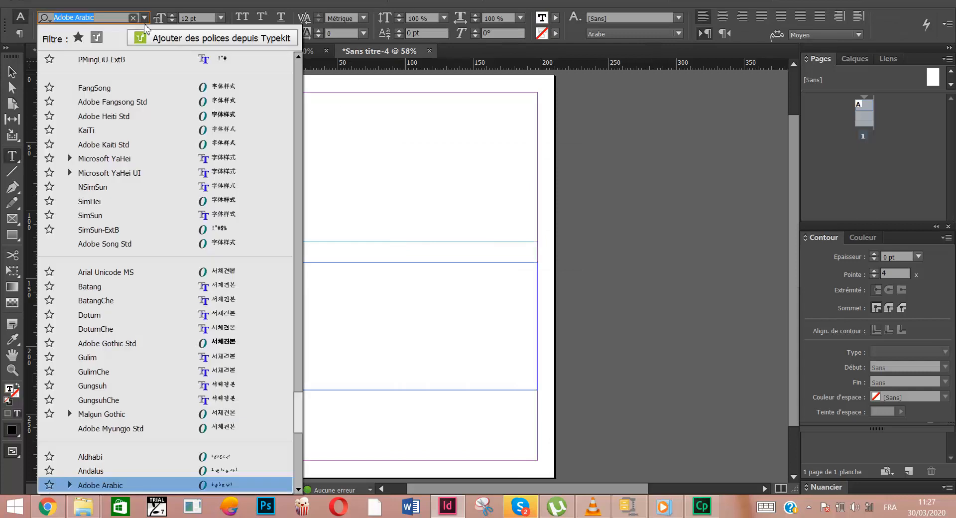
pyautogui.click(298, 117)
pyautogui.click(296, 116)
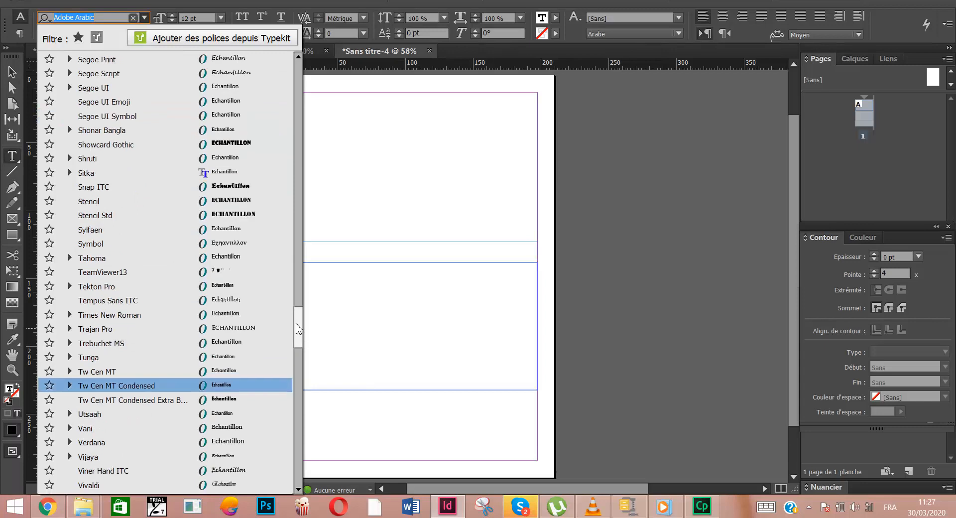
pyautogui.scroll(5, 295, 291)
pyautogui.moveTo(299, 308); pyautogui.dragTo(297, 63)
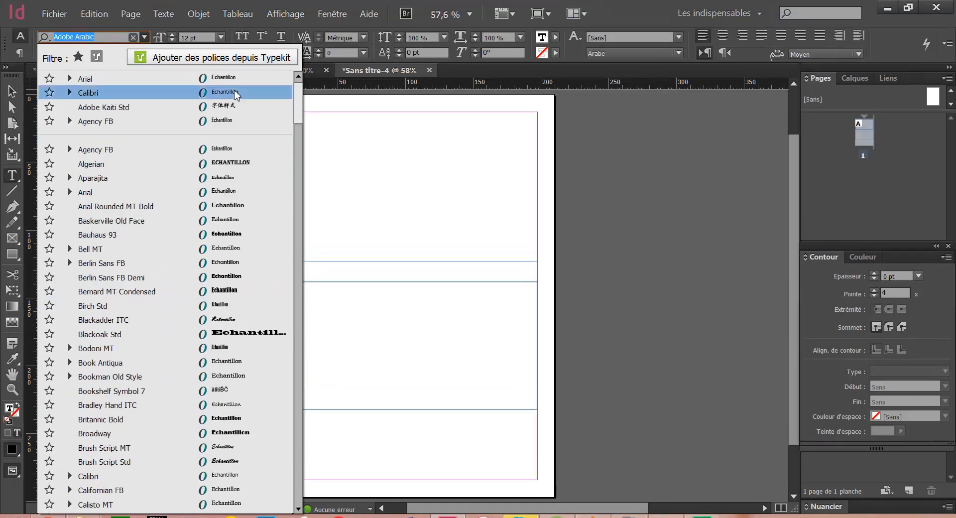
pyautogui.click(135, 92)
pyautogui.click(354, 117)
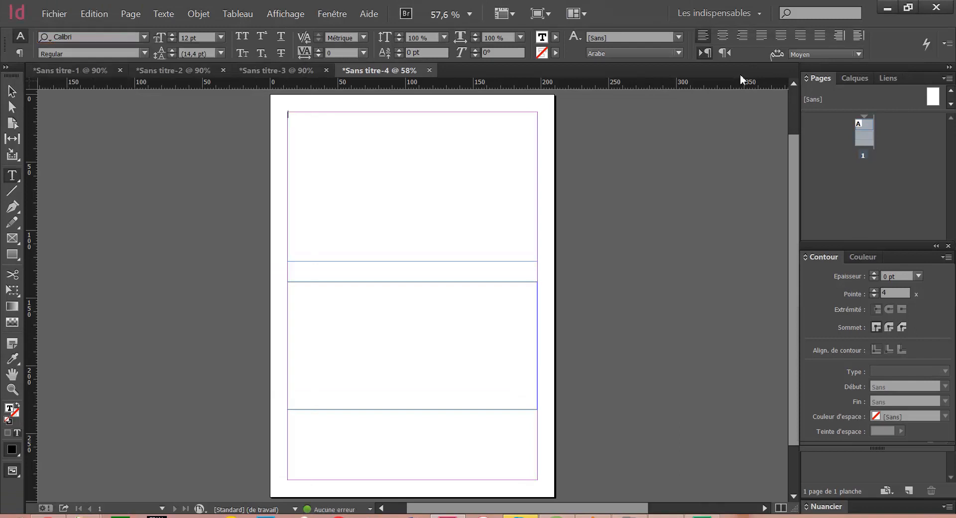
# Set the text language to Français and justify the paragraph with its last line aligned left in the upper frame
pyautogui.click(660, 54)
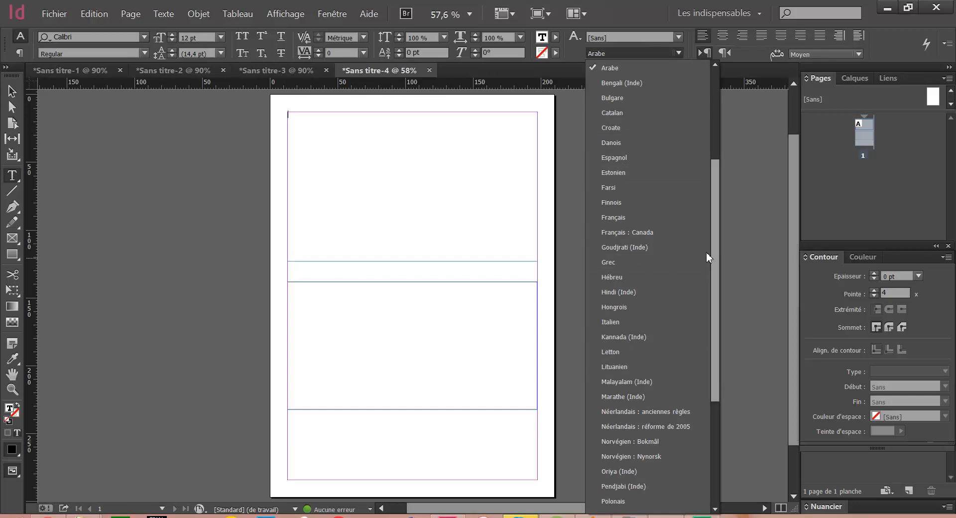
pyautogui.click(625, 215)
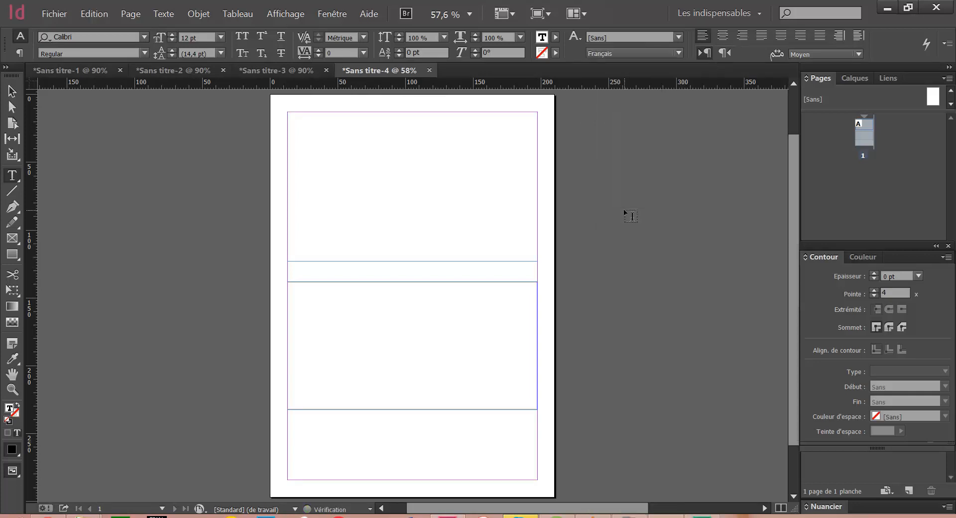
pyautogui.click(756, 40)
# Fill the upper text frame with placeholder text
pyautogui.rightClick(338, 174)
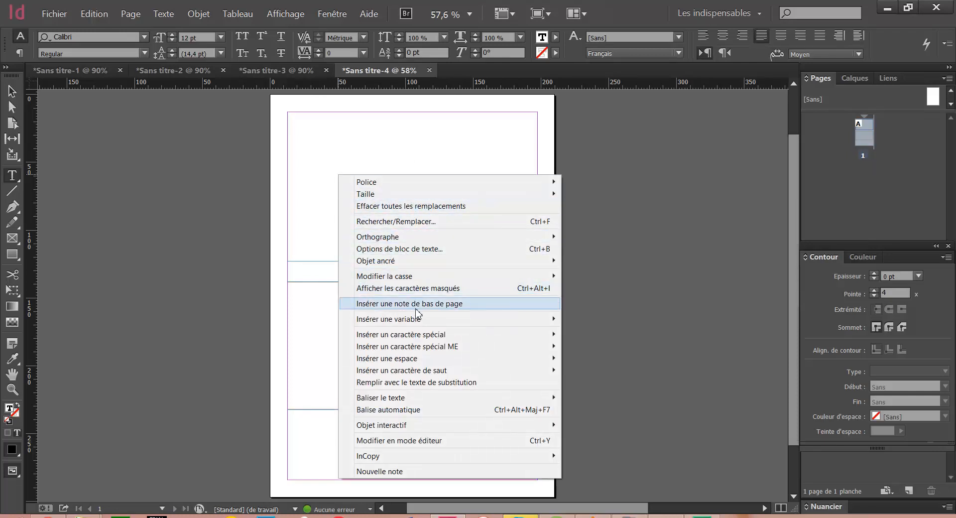
pyautogui.click(401, 382)
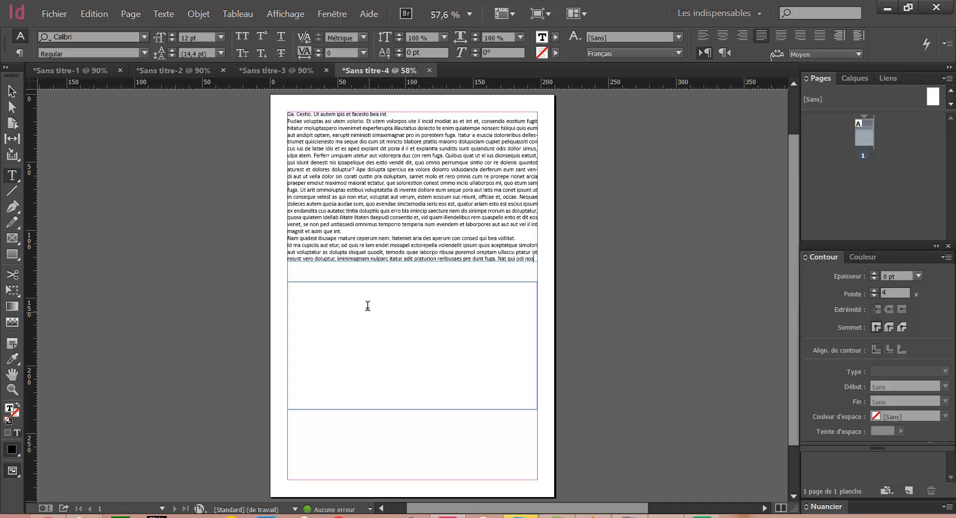
# Select all the placeholder text and set its text frame options to a fixed number of 3 columns with preview visible
pyautogui.moveTo(534, 258); pyautogui.dragTo(267, 119)
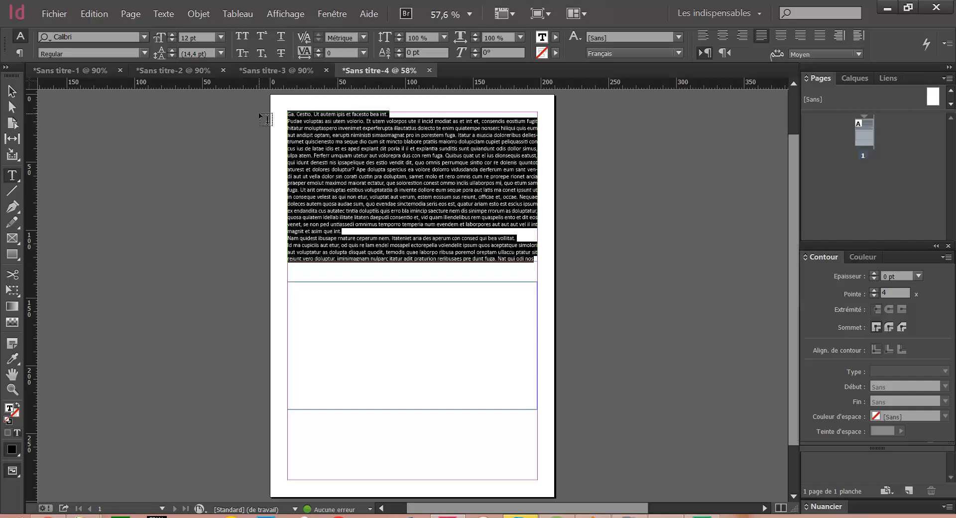
pyautogui.rightClick(421, 220)
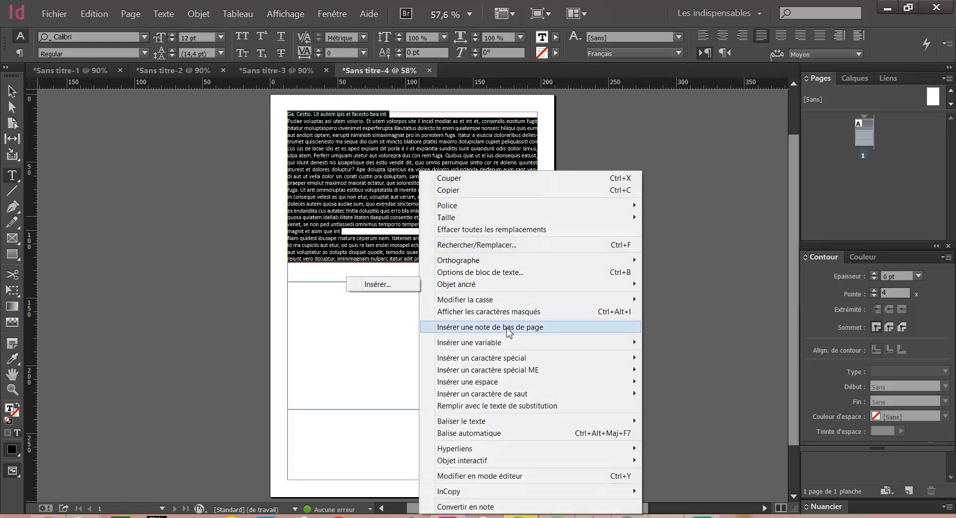
pyautogui.click(515, 273)
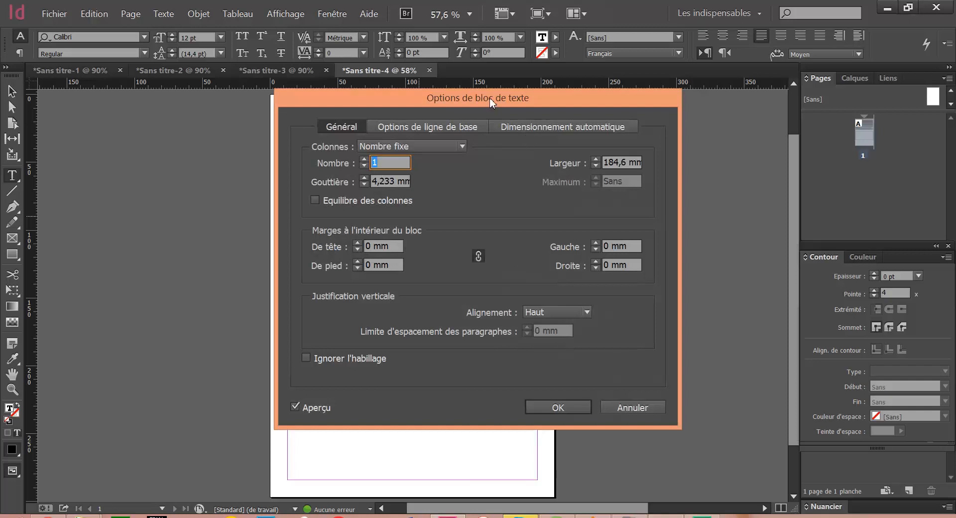
pyautogui.moveTo(491, 101); pyautogui.dragTo(544, 87)
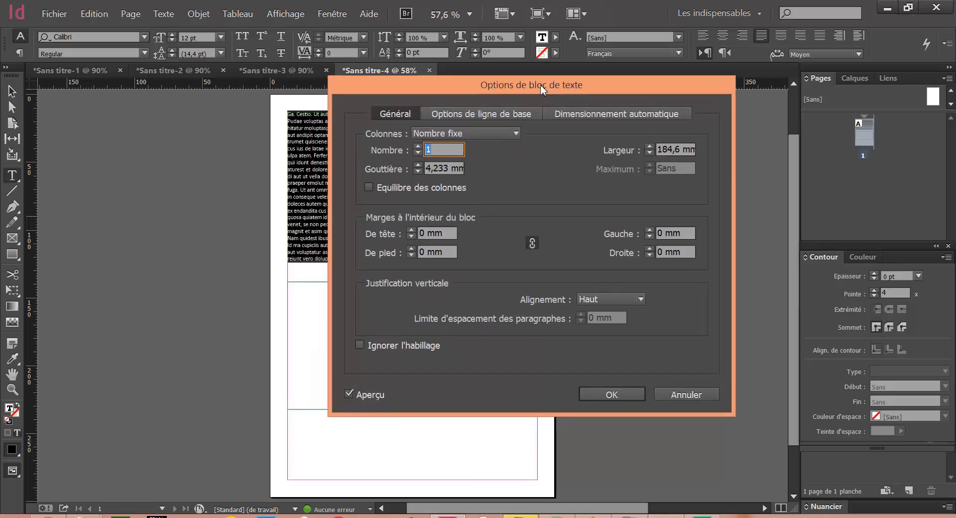
pyautogui.moveTo(462, 85); pyautogui.dragTo(681, 40)
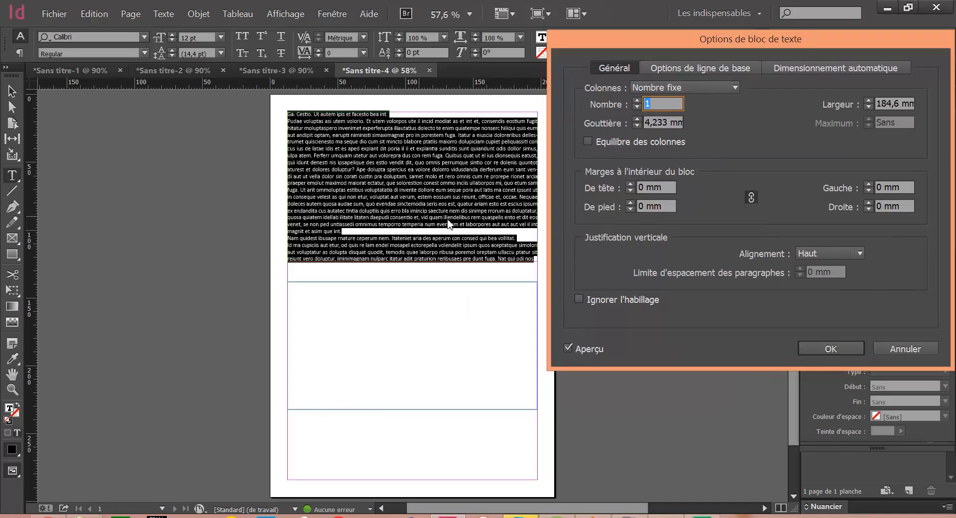
pyautogui.moveTo(681, 37); pyautogui.dragTo(676, 35)
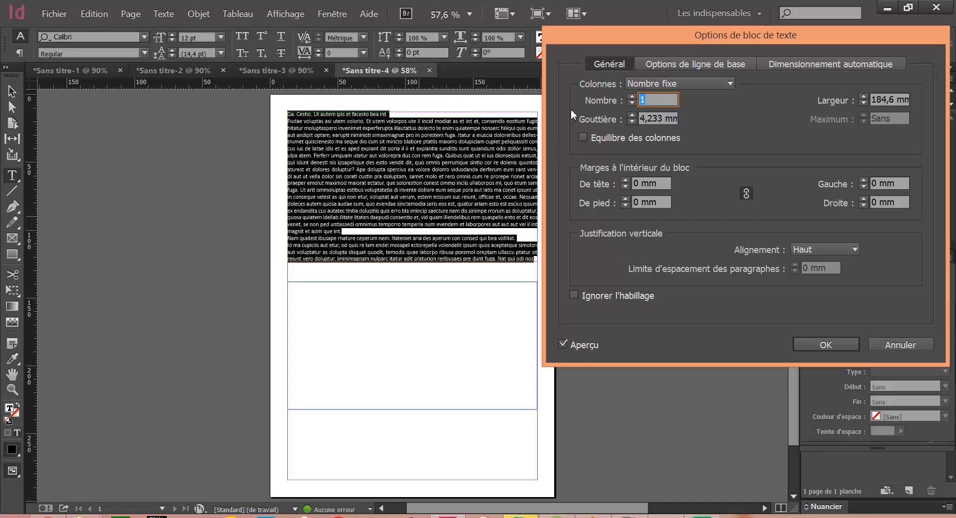
pyautogui.hotkey('shift', 'Tab')
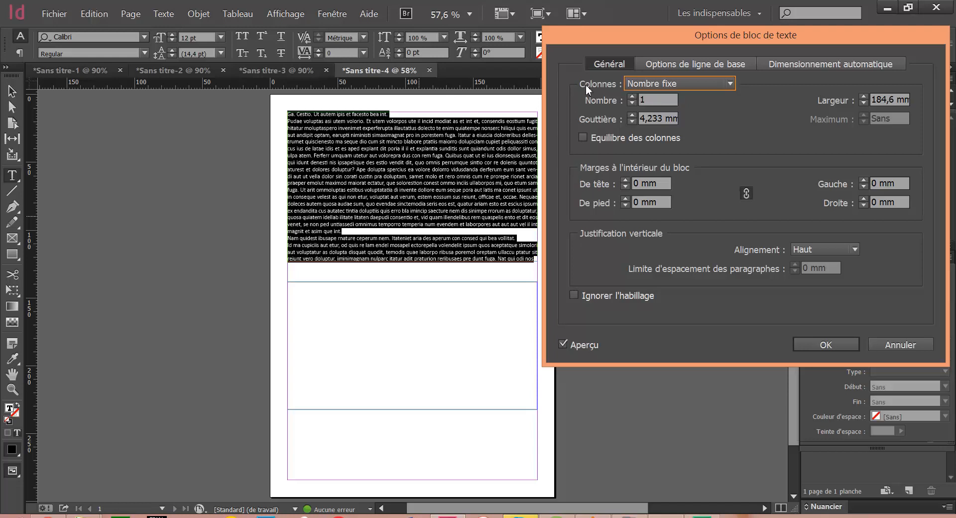
pyautogui.click(631, 86)
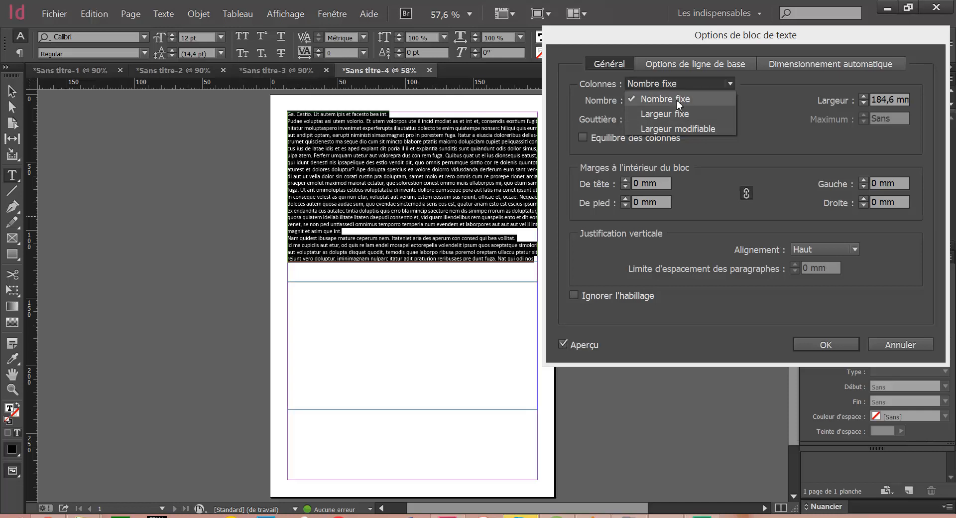
pyautogui.click(647, 98)
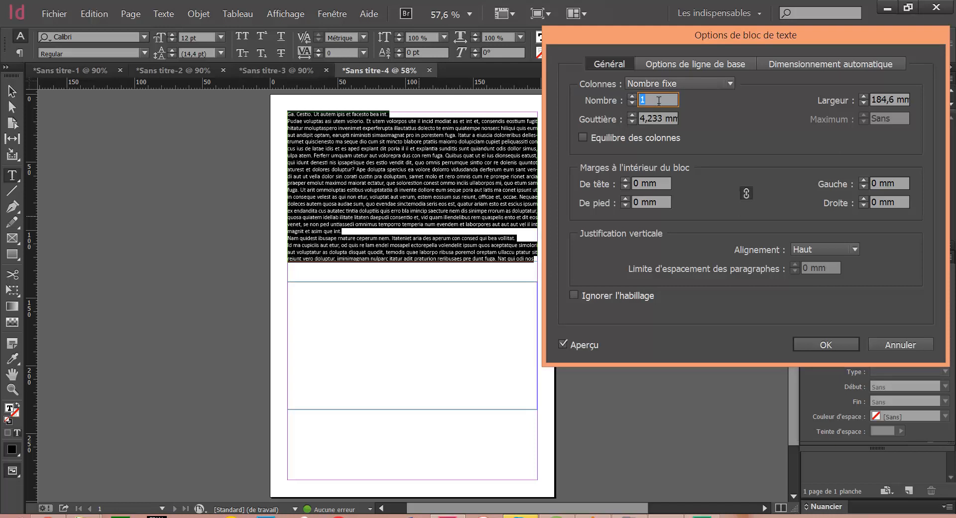
pyautogui.click(632, 97)
pyautogui.click(632, 97)
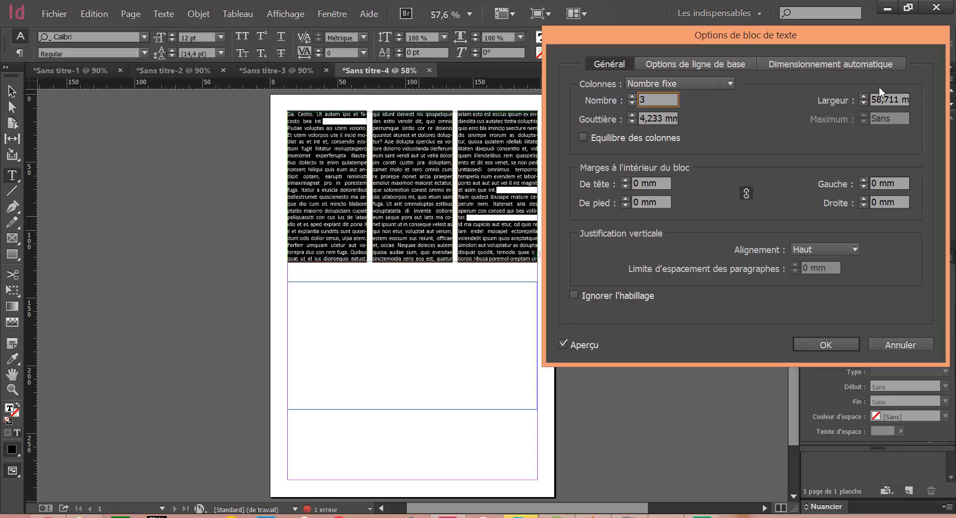
# Widen the three columns to 67 mm and move the options dialog clear of the placeholder text
pyautogui.click(864, 97)
pyautogui.moveTo(863, 97); pyautogui.dragTo(864, 96)
pyautogui.moveTo(815, 33); pyautogui.dragTo(791, 208)
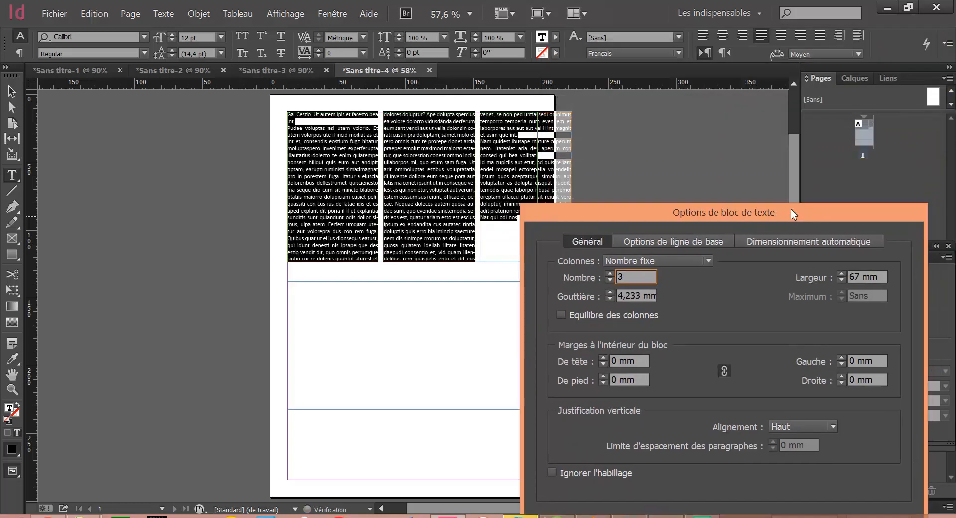
# Adjust the width of the three fixed-number columns to 59 mm
pyautogui.click(840, 280)
pyautogui.click(840, 279)
pyautogui.click(840, 279)
pyautogui.click(840, 279)
pyautogui.click(840, 280)
pyautogui.click(840, 280)
pyautogui.click(840, 279)
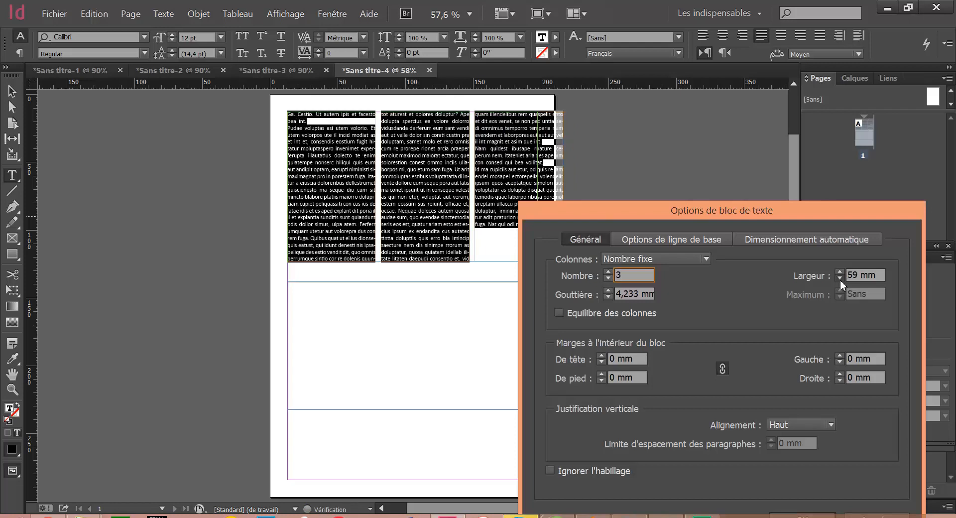
pyautogui.click(841, 279)
pyautogui.click(841, 279)
pyautogui.click(841, 279)
pyautogui.click(841, 280)
pyautogui.click(840, 279)
pyautogui.click(841, 279)
pyautogui.click(840, 279)
pyautogui.click(840, 273)
pyautogui.click(840, 274)
pyautogui.click(840, 273)
pyautogui.click(840, 274)
pyautogui.click(839, 273)
pyautogui.click(839, 274)
pyautogui.click(840, 273)
pyautogui.click(839, 278)
pyautogui.click(839, 278)
pyautogui.click(839, 278)
pyautogui.click(839, 278)
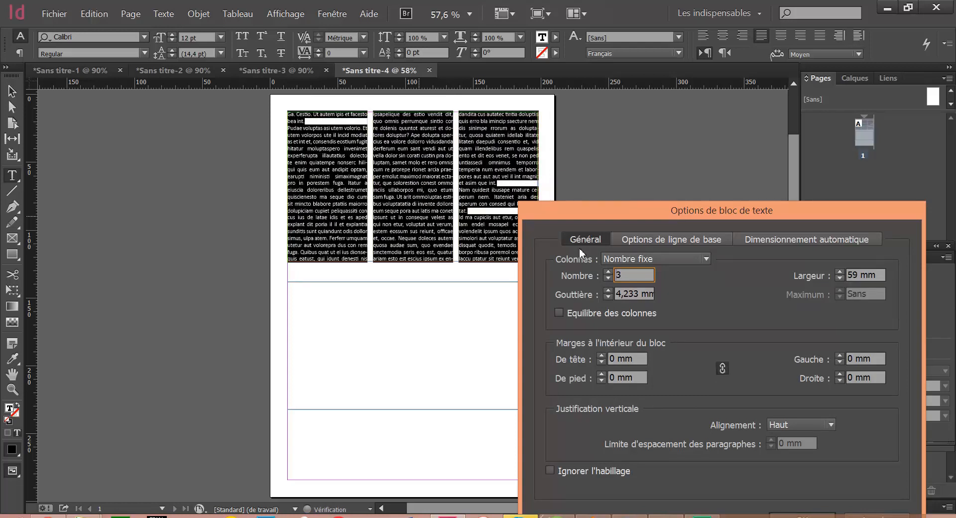
# Switch the columns to Largeur fixe, try a width of 65 mm and return it to 59 mm
pyautogui.click(625, 259)
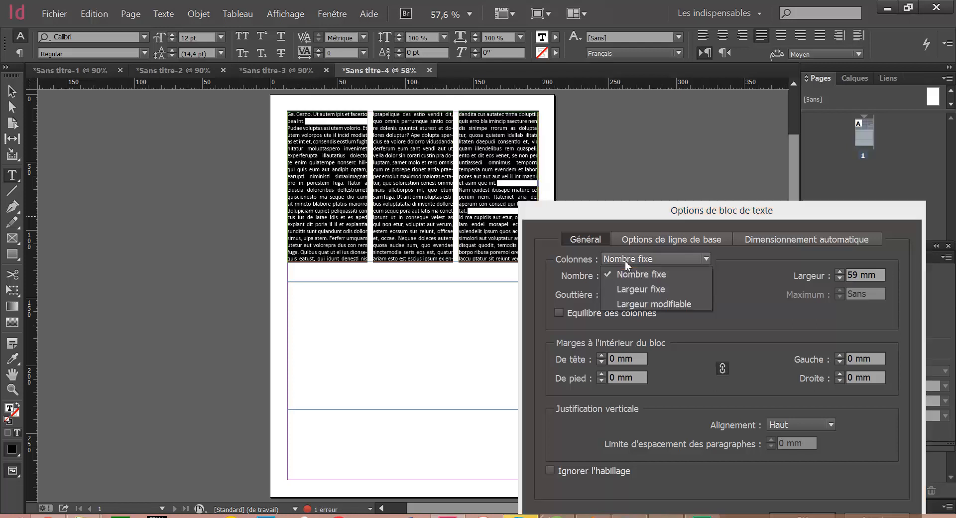
pyautogui.click(633, 290)
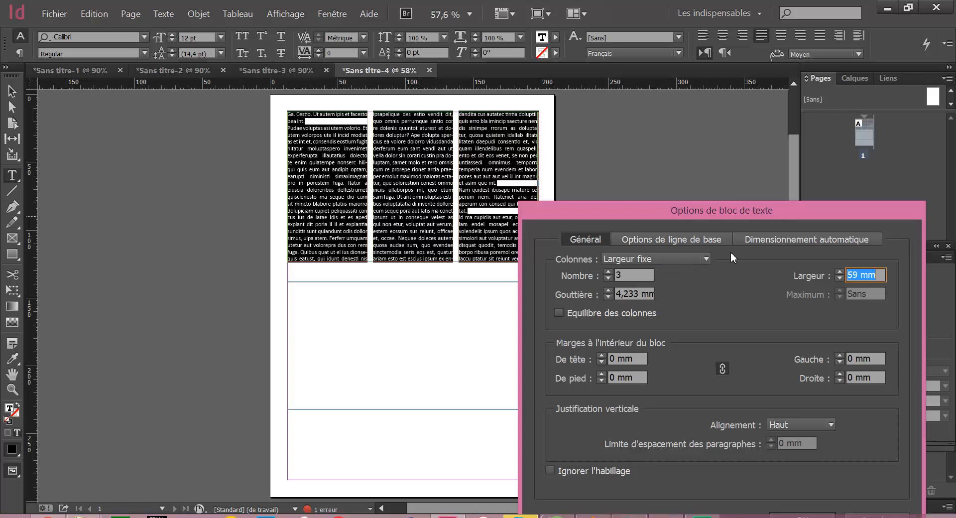
pyautogui.click(841, 272)
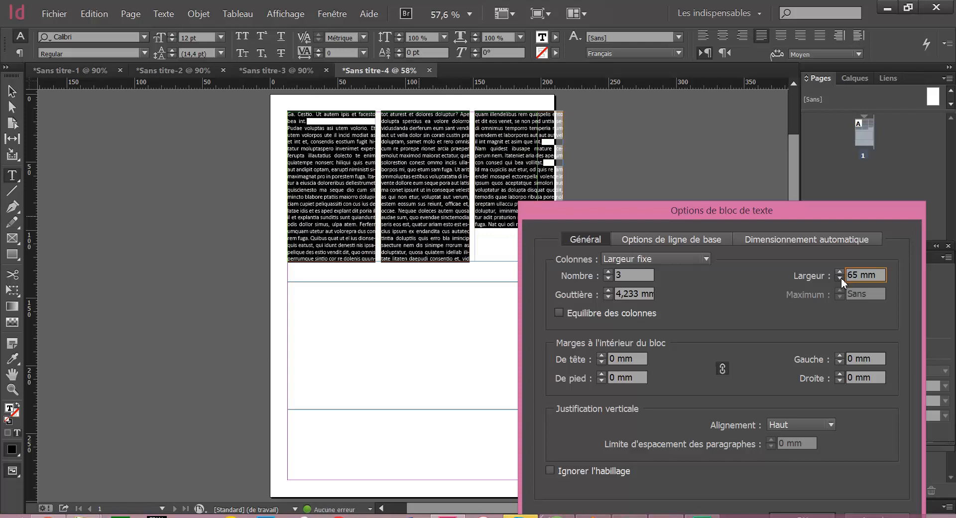
pyautogui.click(841, 277)
pyautogui.click(841, 277)
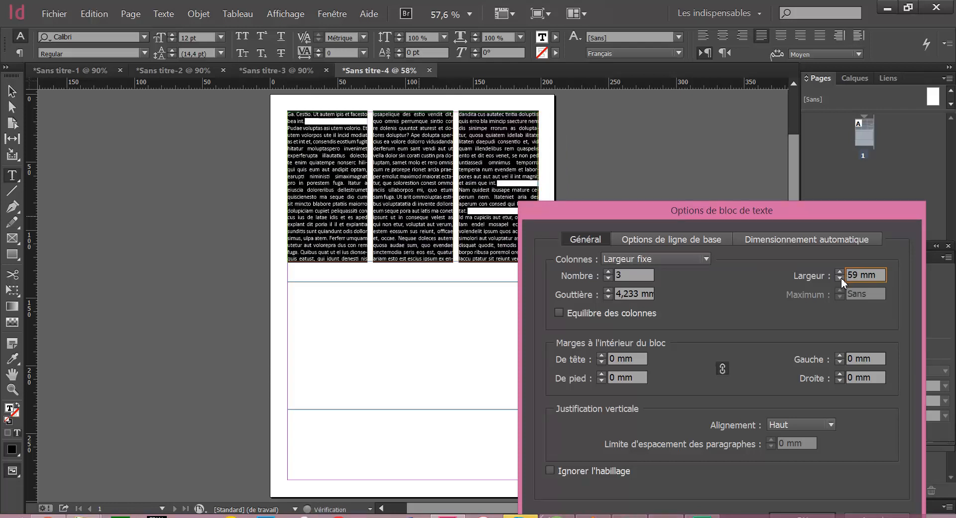
# Reduce the fixed-width layout to 1 column and set its width to 68 mm
pyautogui.click(608, 280)
pyautogui.click(608, 281)
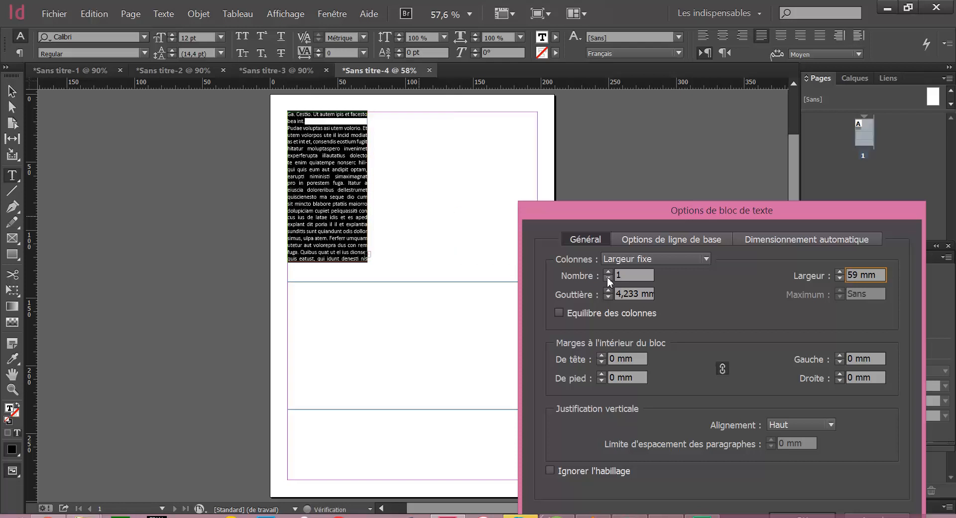
pyautogui.click(633, 273)
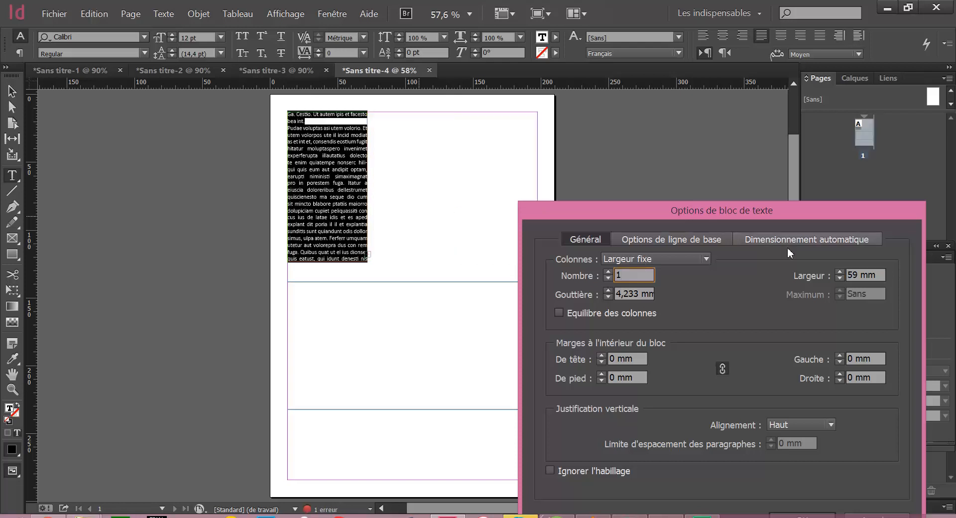
pyautogui.click(841, 271)
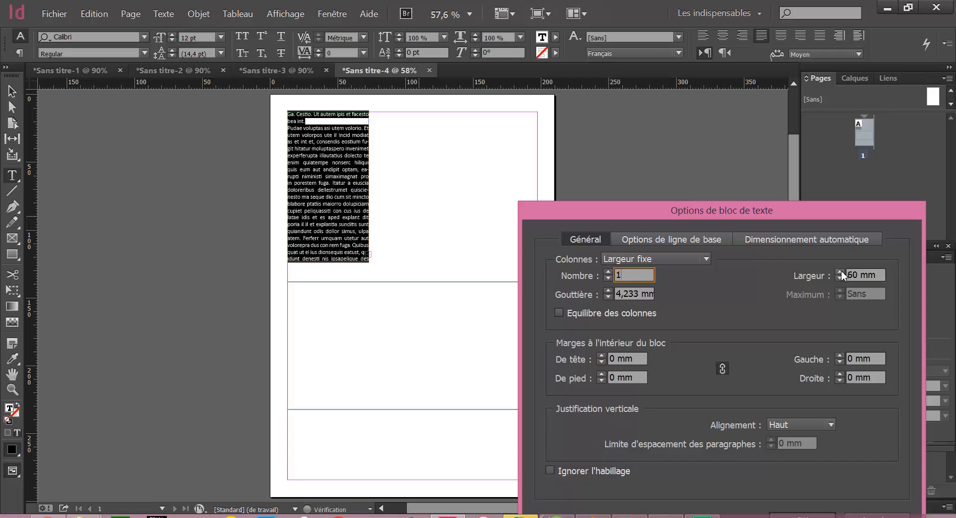
pyautogui.moveTo(841, 271); pyautogui.dragTo(841, 271)
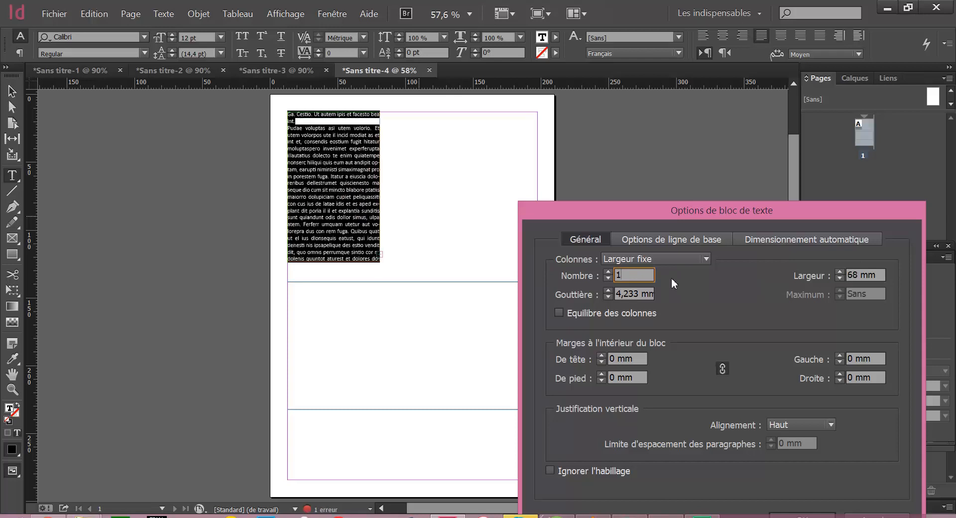
# Increase the number of fixed-width columns to 4
pyautogui.click(608, 273)
pyautogui.click(609, 273)
pyautogui.click(608, 273)
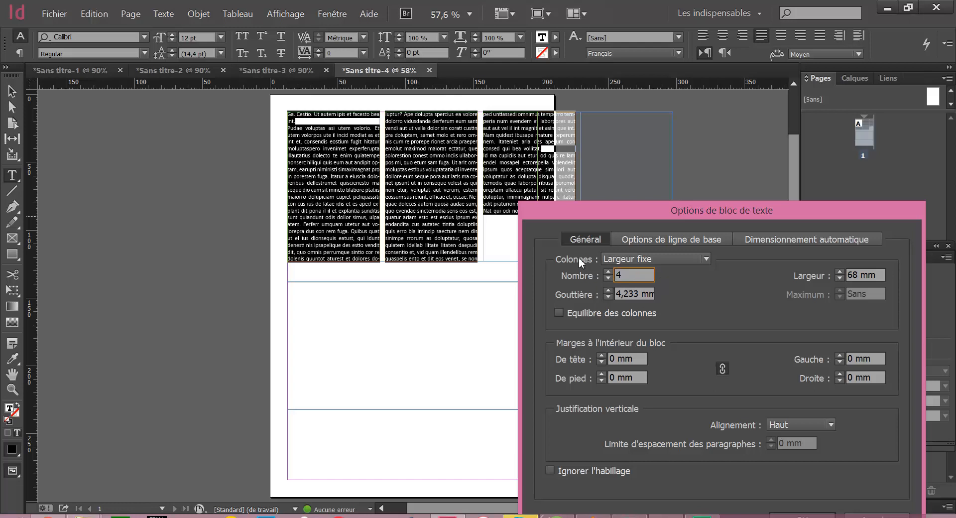
# Keep the Largeur fixe column type and reduce the number of columns to 1
pyautogui.click(659, 257)
pyautogui.click(659, 255)
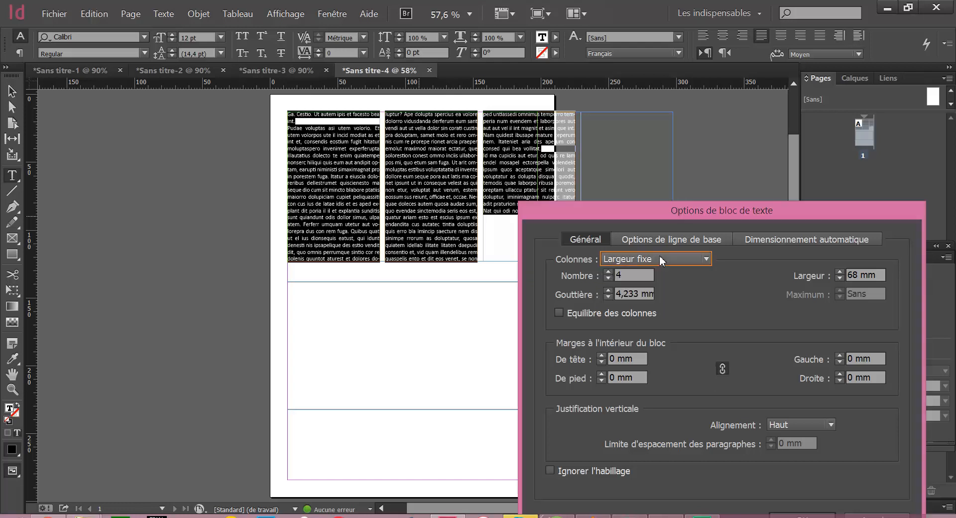
pyautogui.click(608, 279)
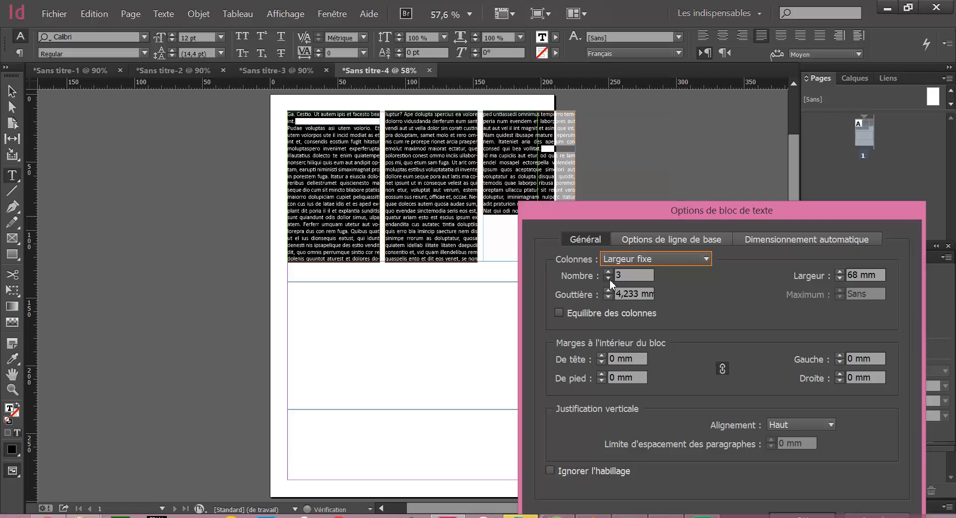
pyautogui.click(608, 280)
pyautogui.click(608, 279)
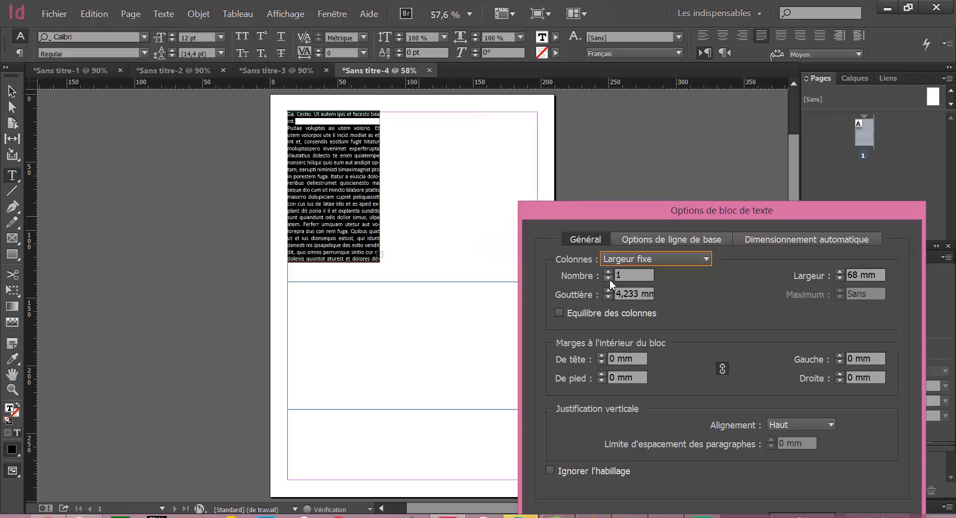
# Set the width of the single fixed-width column to 150 mm
pyautogui.click(840, 272)
pyautogui.click(840, 271)
pyautogui.click(839, 271)
pyautogui.click(839, 272)
pyautogui.click(840, 271)
pyautogui.click(839, 272)
pyautogui.click(839, 272)
pyautogui.click(840, 272)
pyautogui.click(839, 272)
pyautogui.click(839, 271)
pyautogui.click(839, 272)
pyautogui.click(839, 271)
pyautogui.click(839, 272)
pyautogui.click(839, 272)
pyautogui.click(840, 272)
pyautogui.doubleClick(851, 274)
pyautogui.write('150')
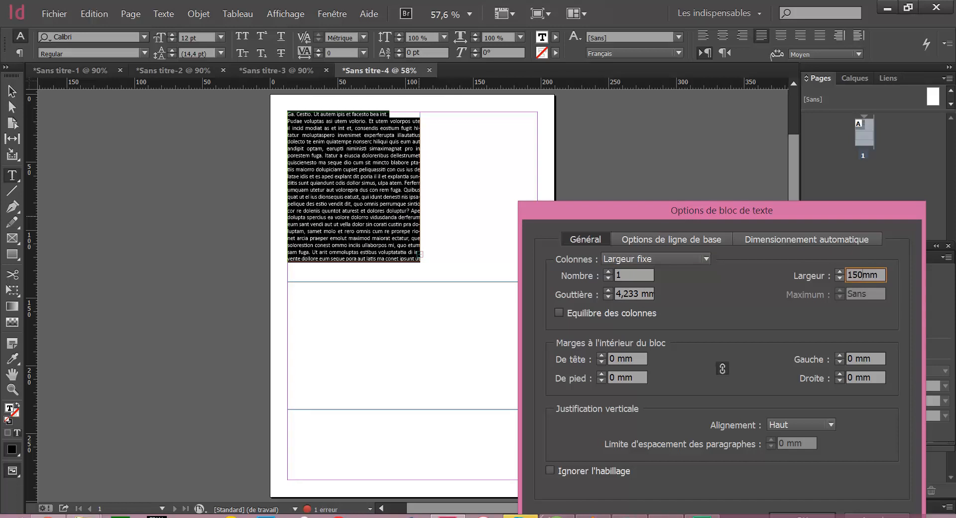
pyautogui.write('mm')
# Increase the single column's width to 183 mm so it nearly fills the space between the page margins
pyautogui.click(840, 272)
pyautogui.click(839, 272)
pyautogui.click(839, 272)
pyautogui.click(839, 272)
pyautogui.click(839, 272)
pyautogui.click(840, 272)
pyautogui.click(840, 272)
pyautogui.click(840, 272)
pyautogui.click(839, 272)
pyautogui.click(840, 272)
pyautogui.click(840, 272)
pyautogui.click(839, 272)
pyautogui.click(840, 272)
pyautogui.click(840, 272)
pyautogui.click(839, 272)
pyautogui.click(839, 271)
pyautogui.click(839, 271)
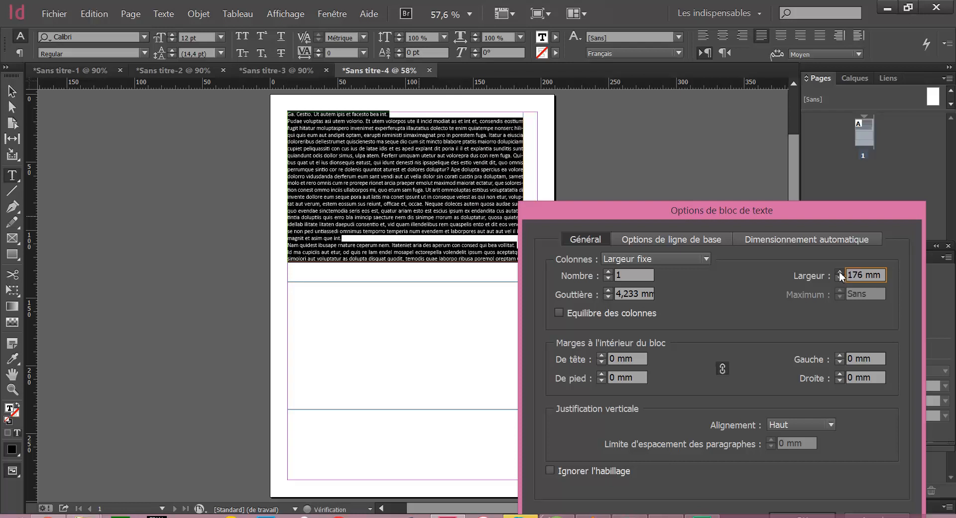
pyautogui.click(840, 271)
pyautogui.click(840, 272)
pyautogui.click(840, 272)
pyautogui.click(839, 272)
pyautogui.click(839, 272)
pyautogui.click(840, 271)
pyautogui.click(840, 272)
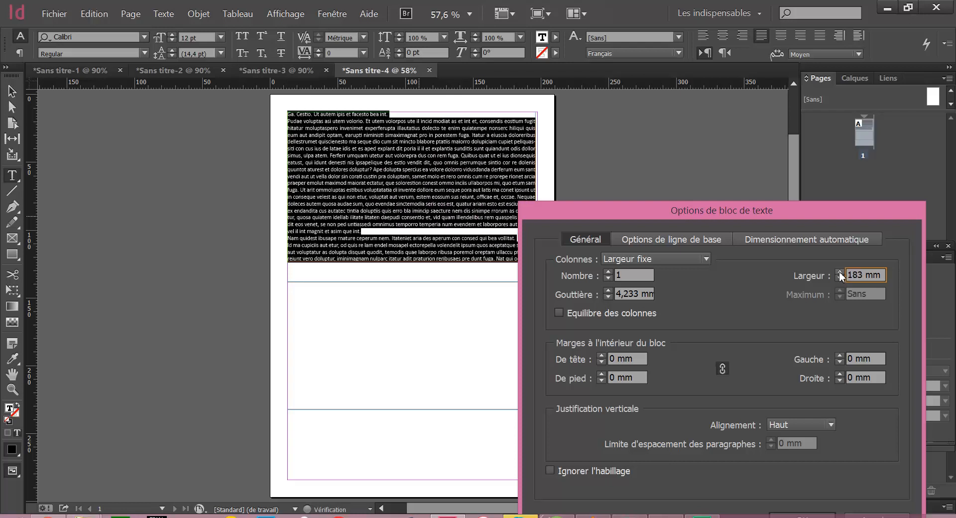
# Switch the columns to Largeur modifiable and raise the width until the frame holds two 115 mm columns
pyautogui.click(661, 254)
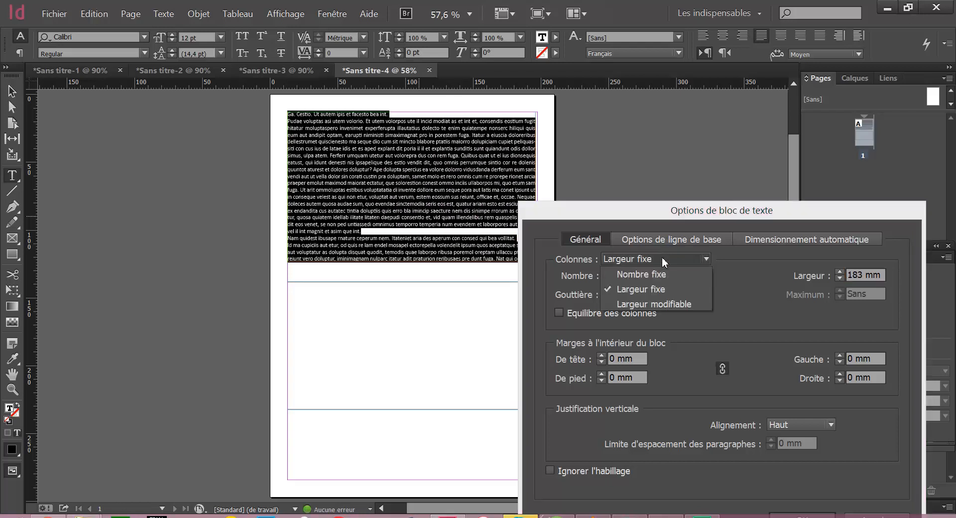
pyautogui.click(657, 299)
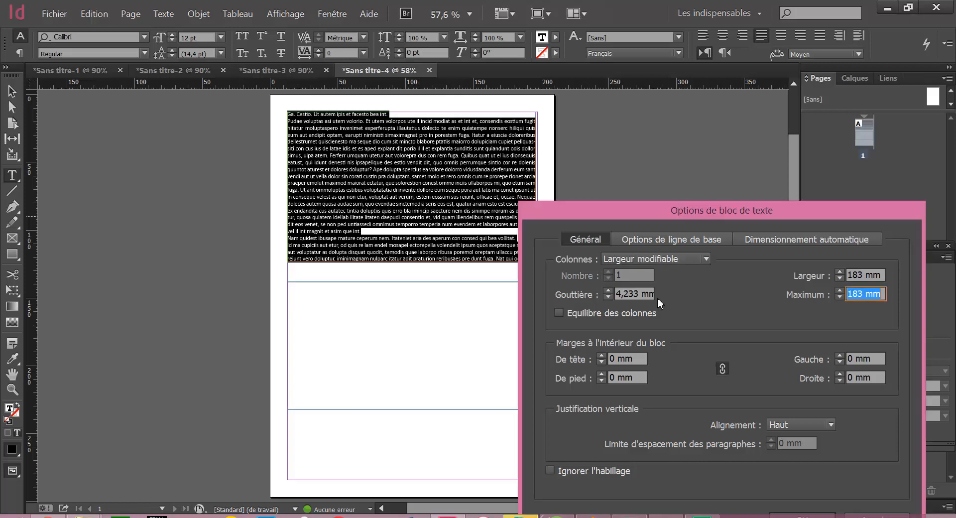
pyautogui.click(840, 272)
pyautogui.click(840, 272)
pyautogui.click(839, 272)
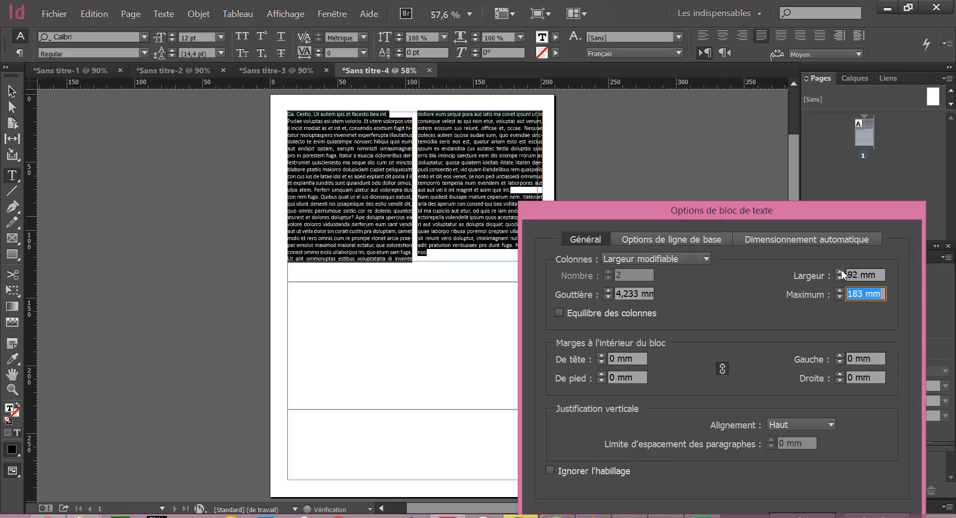
pyautogui.click(840, 271)
pyautogui.click(840, 272)
pyautogui.click(840, 272)
pyautogui.click(839, 272)
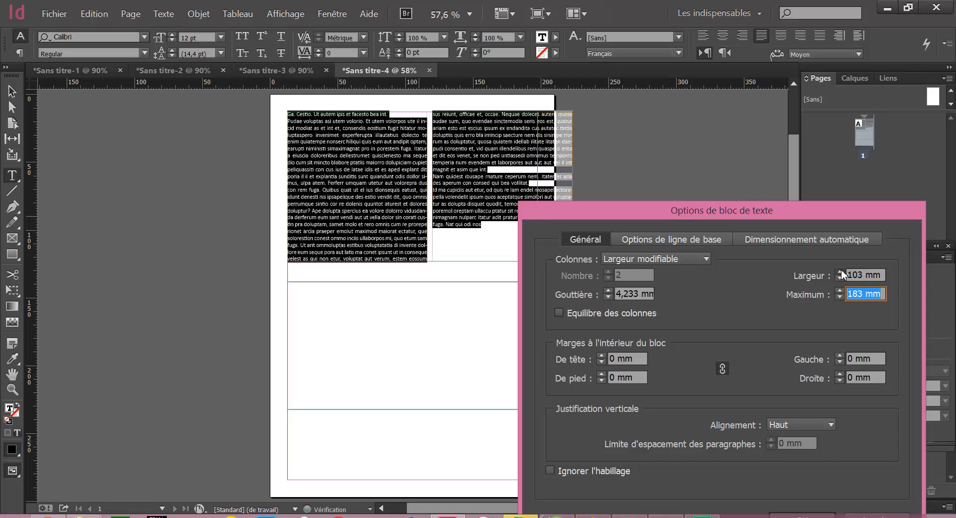
pyautogui.click(840, 271)
pyautogui.click(840, 272)
pyautogui.click(840, 272)
pyautogui.click(840, 272)
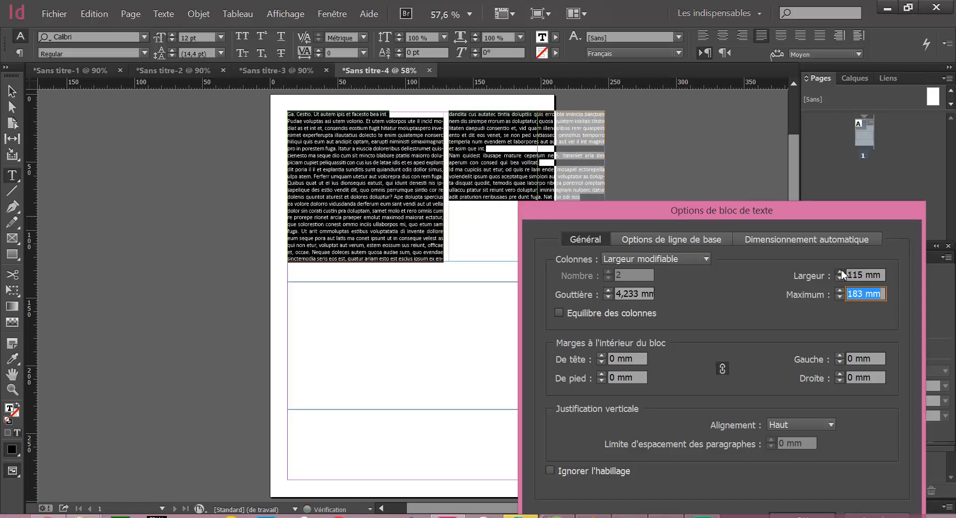
# Try a larger width for the two flexible columns, then lower it to 96 mm
pyautogui.click(840, 272)
pyautogui.click(840, 271)
pyautogui.click(840, 271)
pyautogui.click(840, 272)
pyautogui.click(840, 272)
pyautogui.click(839, 272)
pyautogui.click(839, 272)
pyautogui.click(840, 278)
pyautogui.click(840, 277)
pyautogui.click(840, 278)
pyautogui.click(840, 278)
pyautogui.click(840, 277)
pyautogui.click(841, 277)
pyautogui.click(840, 277)
pyautogui.click(841, 277)
pyautogui.click(840, 277)
pyautogui.click(840, 277)
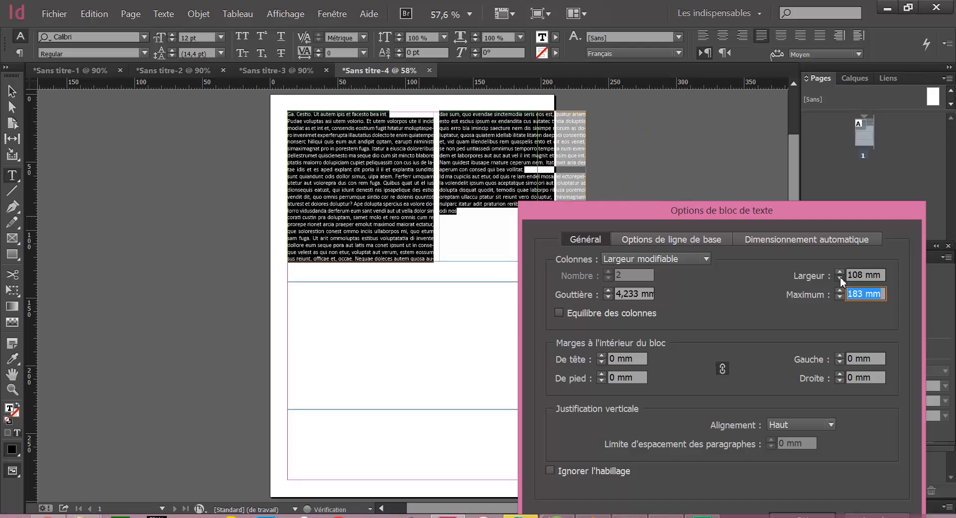
pyautogui.click(841, 276)
pyautogui.click(840, 277)
# Lower the flexible column width until the layout becomes a single 169 mm column
pyautogui.click(840, 277)
pyautogui.click(840, 277)
pyautogui.click(840, 277)
pyautogui.click(840, 277)
pyautogui.click(840, 277)
pyautogui.click(840, 276)
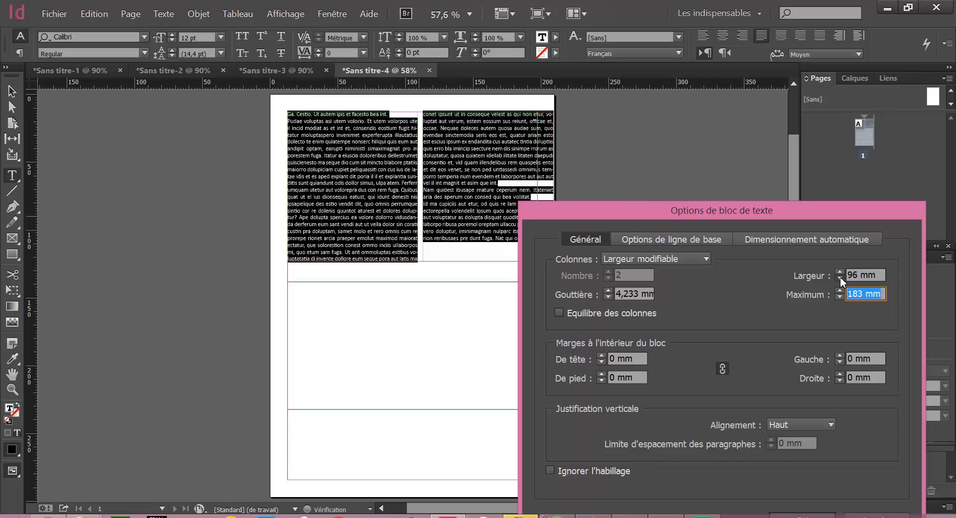
pyautogui.click(840, 277)
pyautogui.click(840, 277)
pyautogui.click(841, 276)
pyautogui.click(841, 277)
pyautogui.click(840, 277)
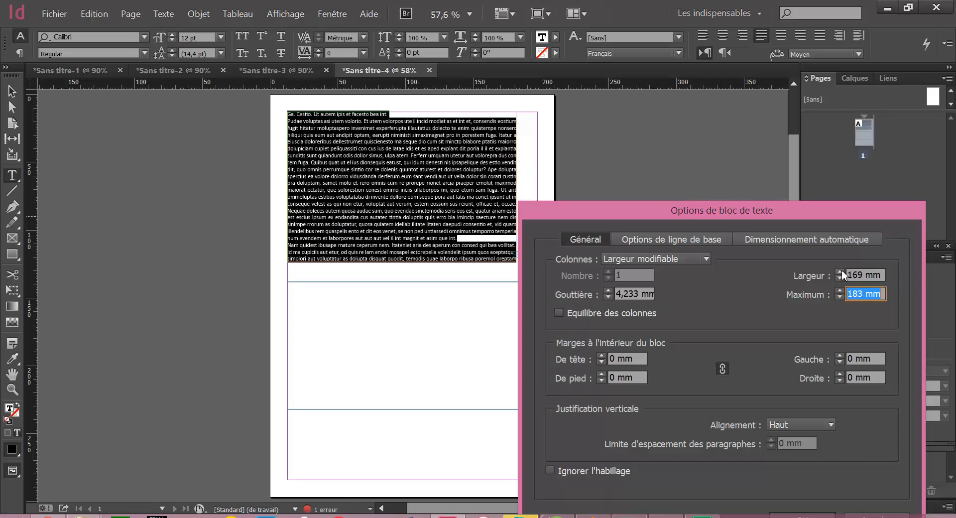
# Raise the flexible column width until the text splits into two 137 mm columns
pyautogui.click(841, 270)
pyautogui.click(841, 270)
pyautogui.click(841, 270)
pyautogui.click(842, 270)
pyautogui.click(842, 270)
pyautogui.click(841, 270)
pyautogui.click(841, 270)
pyautogui.click(841, 269)
pyautogui.click(841, 269)
pyautogui.click(841, 270)
pyautogui.click(842, 270)
pyautogui.click(842, 270)
pyautogui.click(841, 270)
pyautogui.click(841, 269)
pyautogui.click(842, 270)
pyautogui.click(842, 270)
pyautogui.click(842, 269)
pyautogui.click(841, 270)
pyautogui.click(842, 270)
pyautogui.click(841, 270)
pyautogui.click(841, 270)
pyautogui.click(841, 270)
pyautogui.click(841, 270)
pyautogui.click(841, 270)
pyautogui.click(841, 270)
pyautogui.click(842, 270)
pyautogui.click(841, 270)
pyautogui.click(841, 270)
pyautogui.click(841, 269)
pyautogui.click(841, 270)
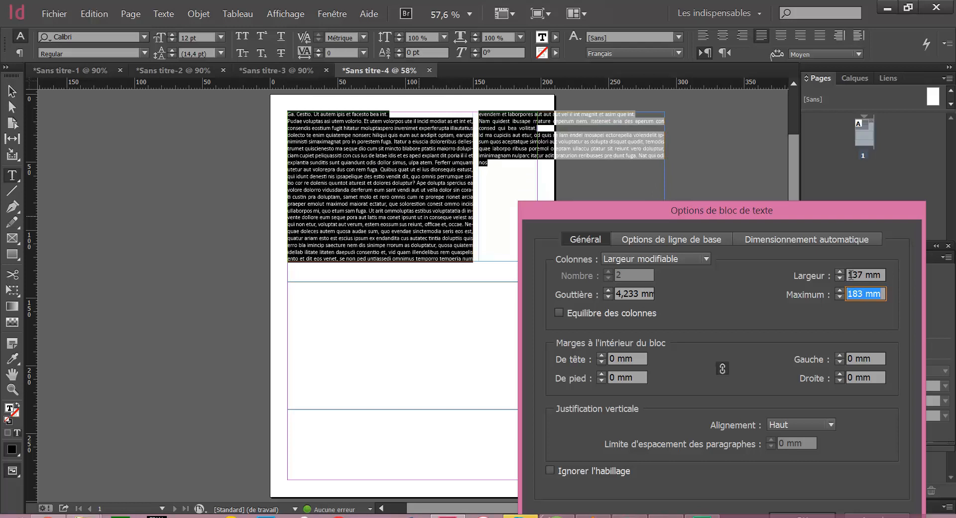
# Set the columns back to Nombre fixe, enter a column width of 80 mm and lower it to 79 mm
pyautogui.click(686, 266)
pyautogui.click(682, 273)
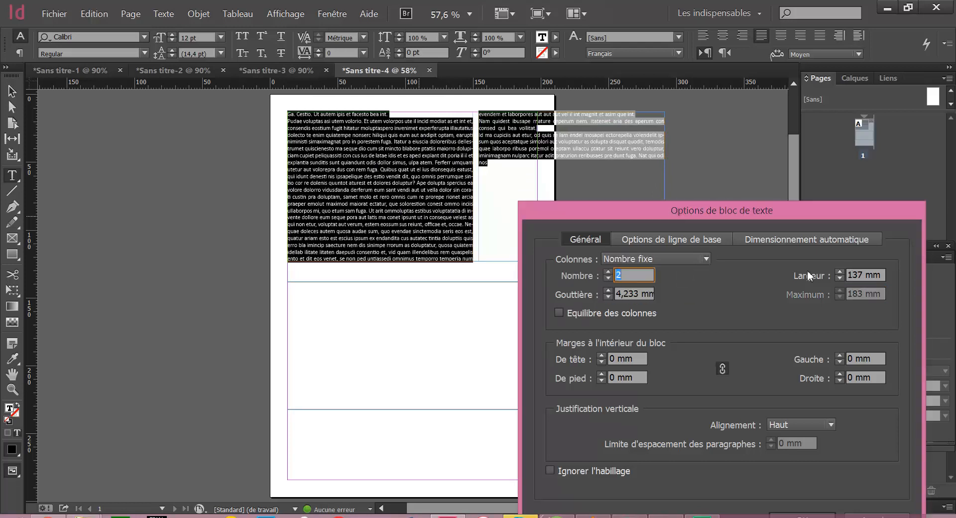
pyautogui.click(841, 276)
pyautogui.click(842, 276)
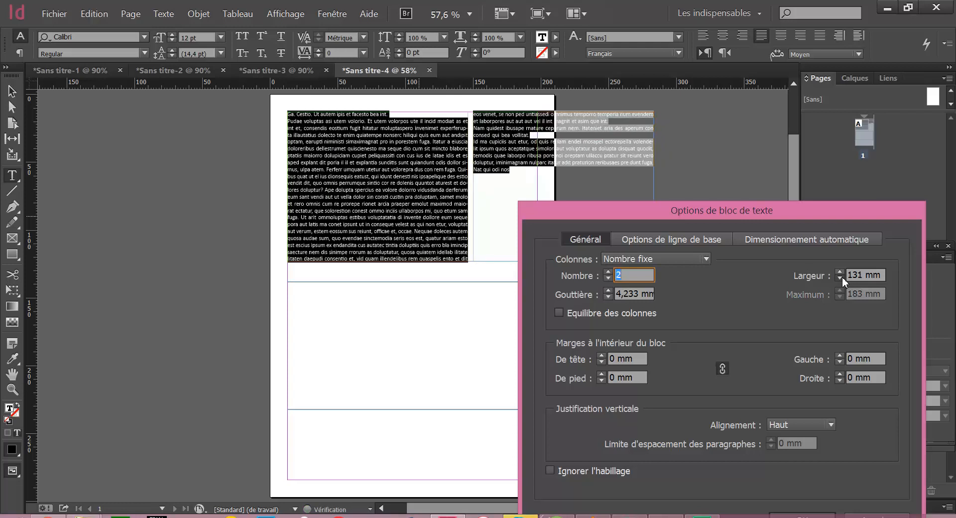
pyautogui.click(841, 276)
pyautogui.click(841, 277)
pyautogui.moveTo(849, 275); pyautogui.dragTo(862, 276)
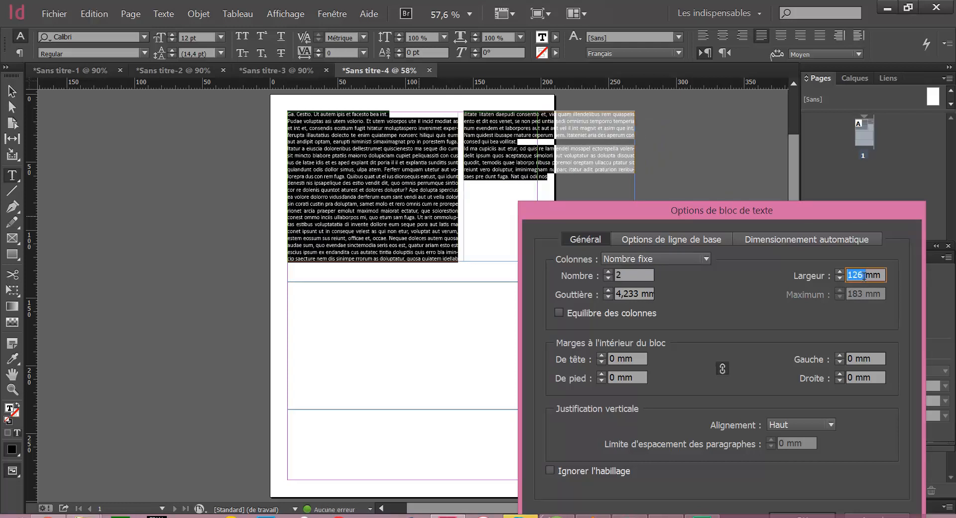
pyautogui.write('80')
pyautogui.click(840, 278)
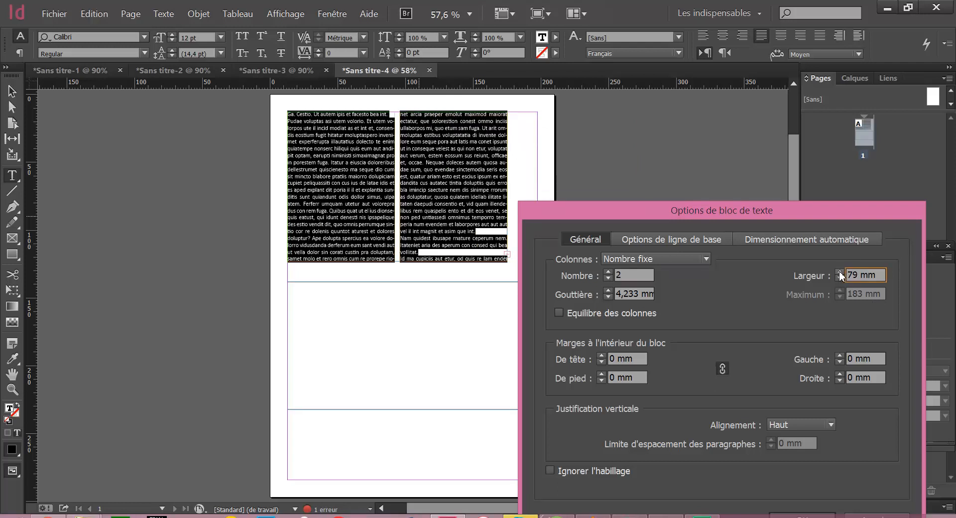
# Set the number of columns to 3 with a column width of 59 mm
pyautogui.click(610, 273)
pyautogui.click(840, 273)
pyautogui.click(840, 272)
pyautogui.click(840, 272)
pyautogui.click(840, 272)
pyautogui.click(840, 272)
pyautogui.click(840, 272)
pyautogui.click(840, 272)
pyautogui.click(840, 273)
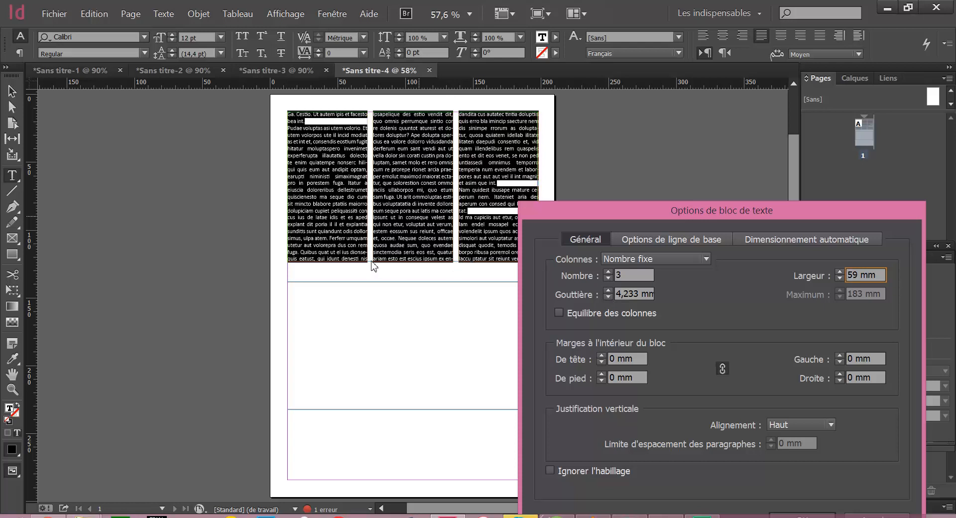
# Try gutters of 10 mm and 13 mm between the three columns, then set the gutter to 5 mm
pyautogui.click(610, 291)
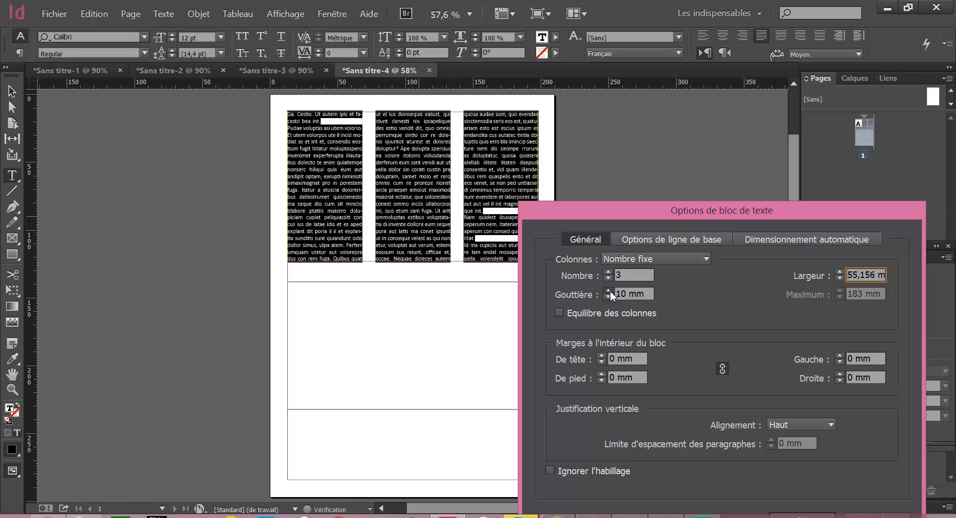
pyautogui.click(608, 297)
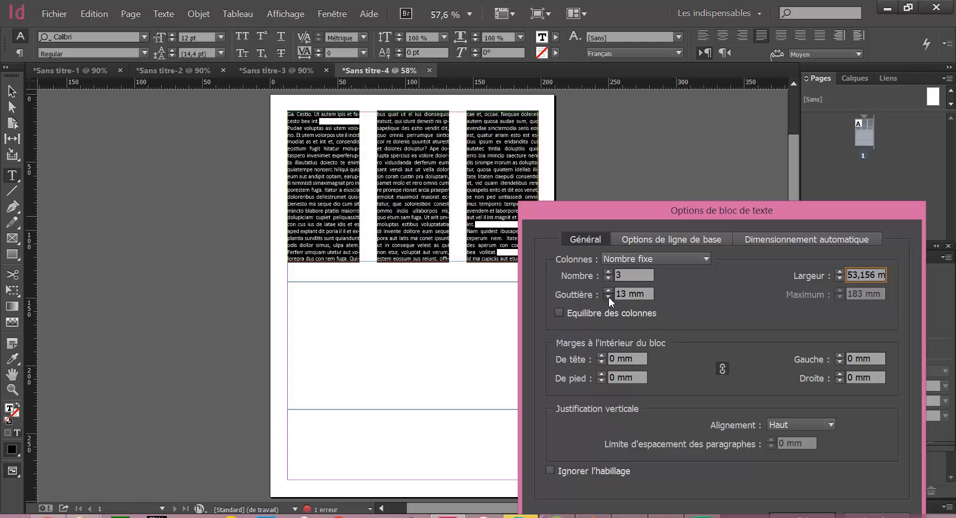
pyautogui.click(609, 296)
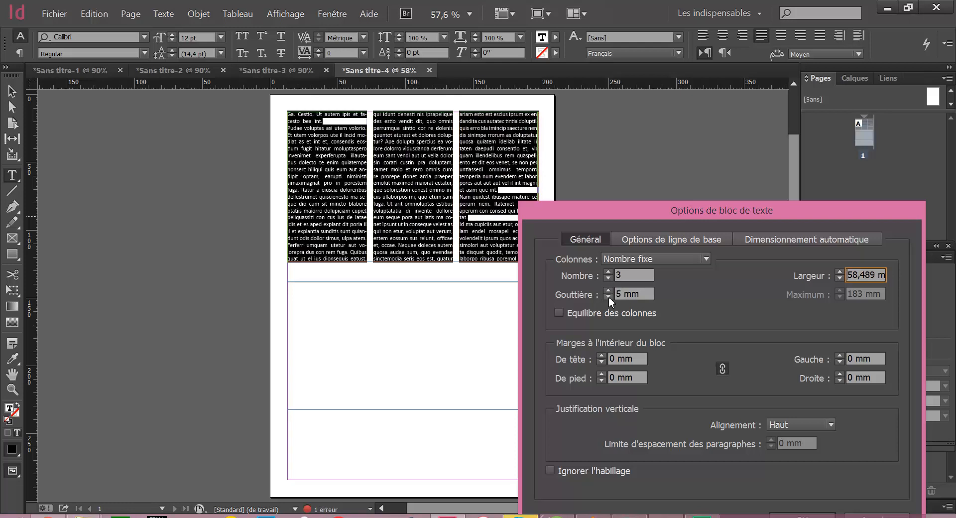
# Try gutters of 0, 2, 6 and 12 mm between the three columns of the upper text frame
pyautogui.click(608, 296)
pyautogui.click(608, 290)
pyautogui.click(607, 298)
pyautogui.click(607, 297)
pyautogui.click(606, 297)
pyautogui.click(607, 297)
pyautogui.click(607, 297)
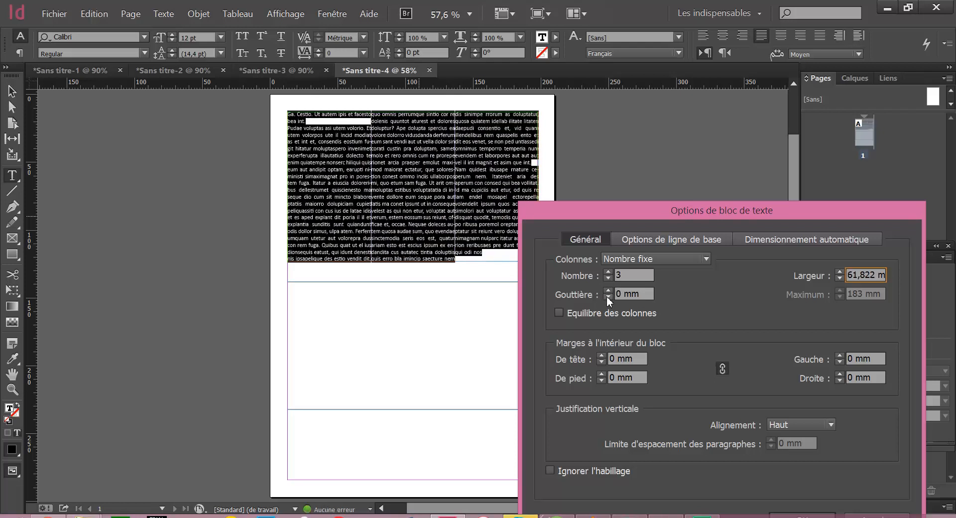
pyautogui.click(608, 292)
pyautogui.click(608, 291)
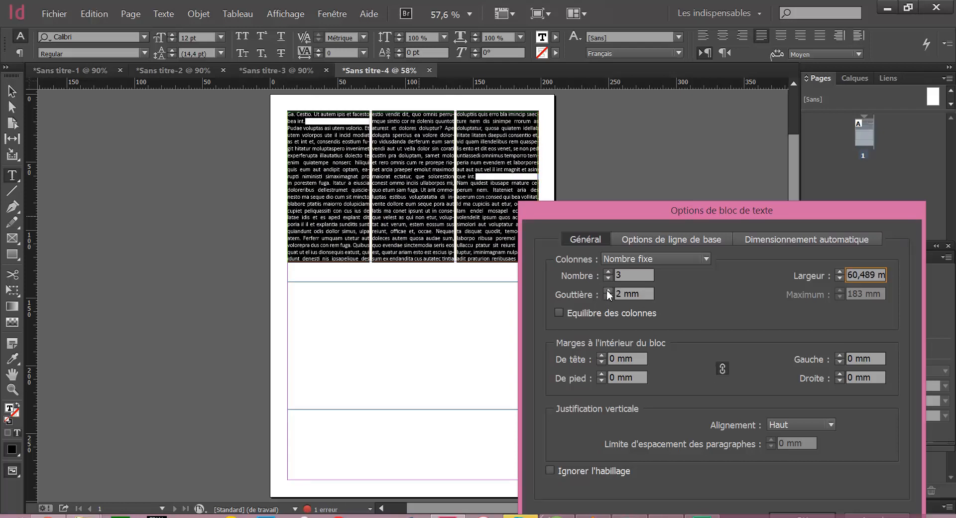
pyautogui.click(608, 292)
pyautogui.click(608, 292)
pyautogui.click(607, 292)
pyautogui.click(608, 292)
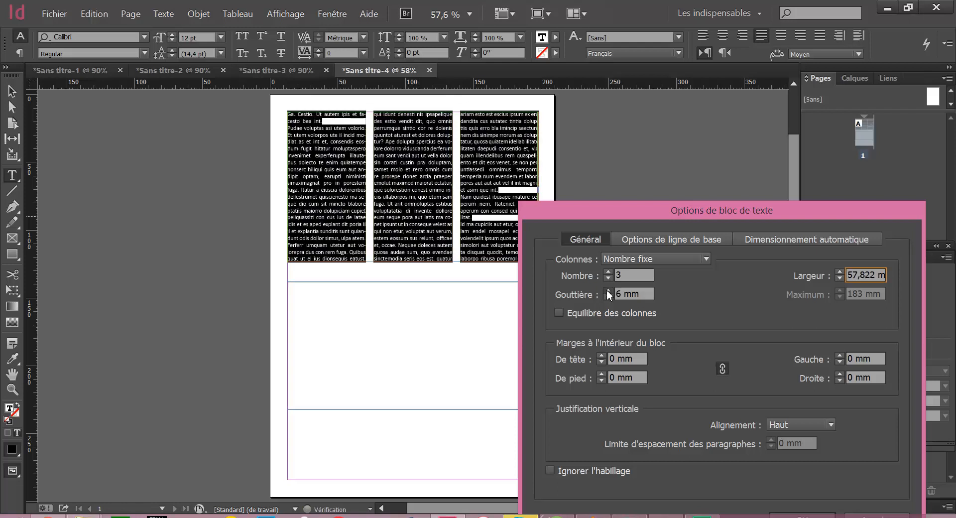
pyautogui.click(608, 292)
pyautogui.click(608, 292)
pyautogui.click(608, 292)
pyautogui.click(608, 291)
pyautogui.click(608, 292)
pyautogui.click(608, 291)
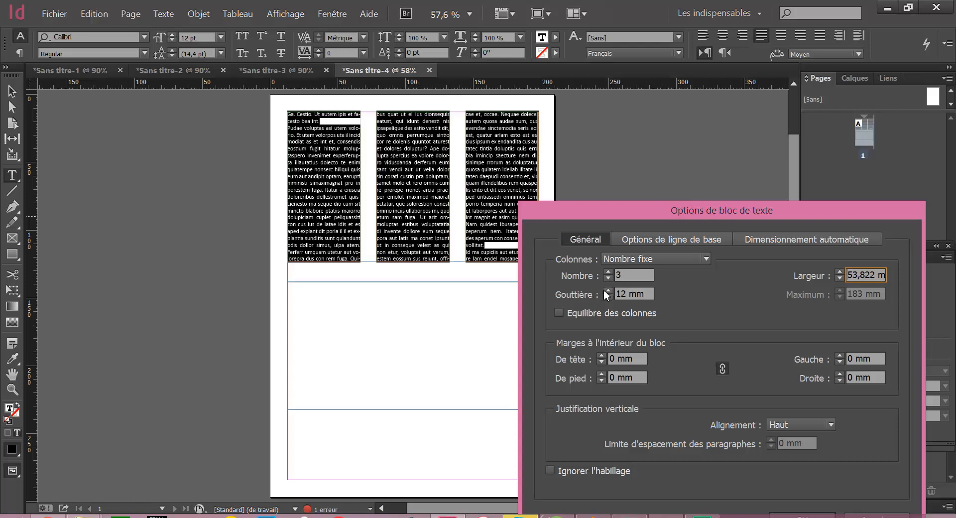
# Set the gutter between the three columns to 4 mm
pyautogui.click(608, 298)
pyautogui.click(608, 298)
pyautogui.click(608, 298)
pyautogui.click(608, 297)
pyautogui.click(608, 298)
pyautogui.click(608, 298)
pyautogui.click(608, 298)
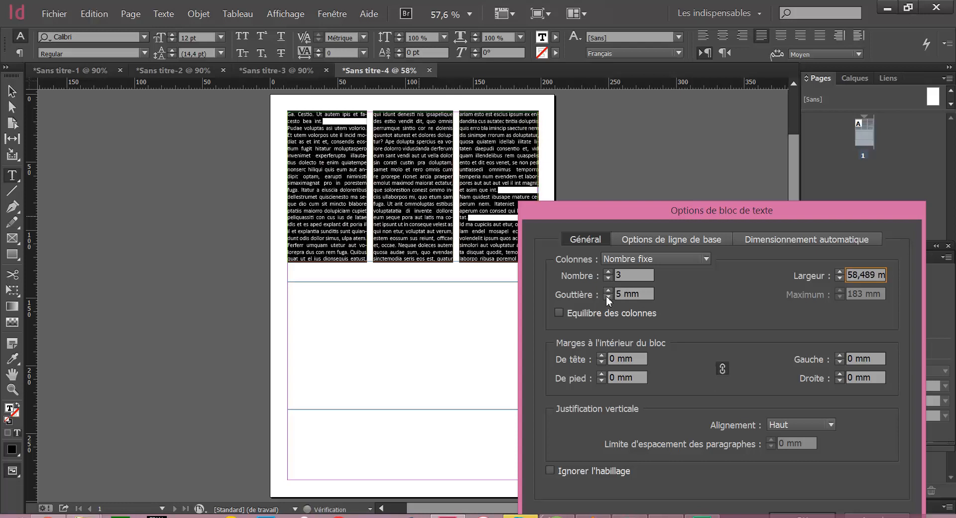
pyautogui.click(608, 298)
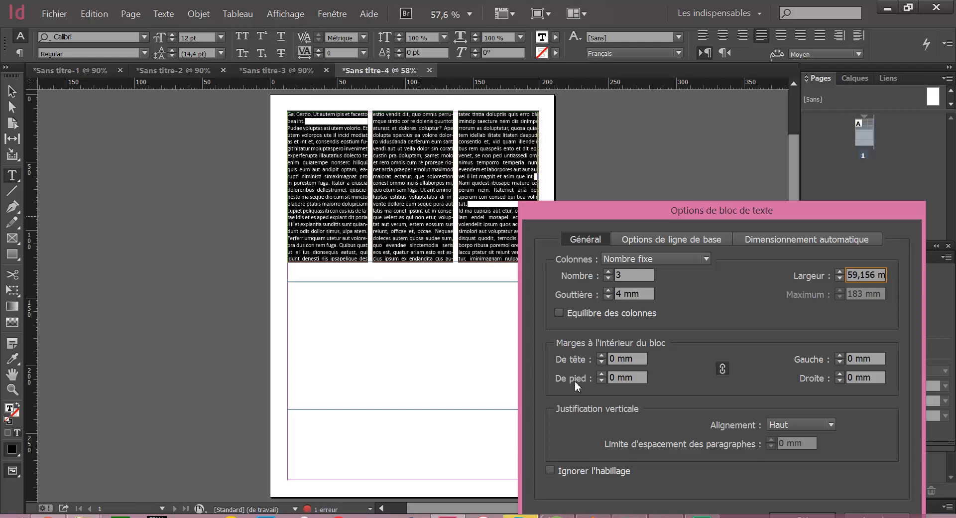
# Turn on column balancing (Equilibre des colonnes) for the upper frame and apply the text frame options
pyautogui.click(643, 316)
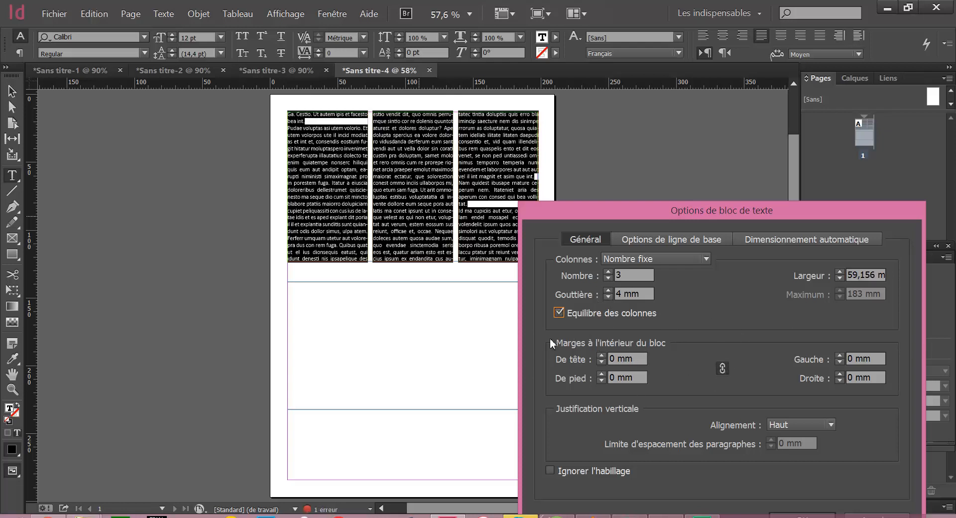
pyautogui.moveTo(688, 203); pyautogui.dragTo(663, 118)
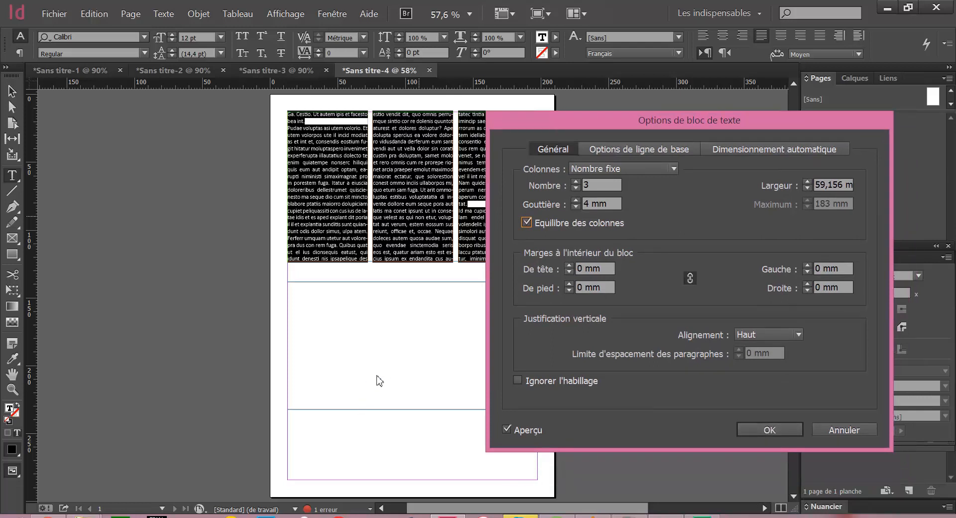
pyautogui.click(766, 429)
pyautogui.click(479, 221)
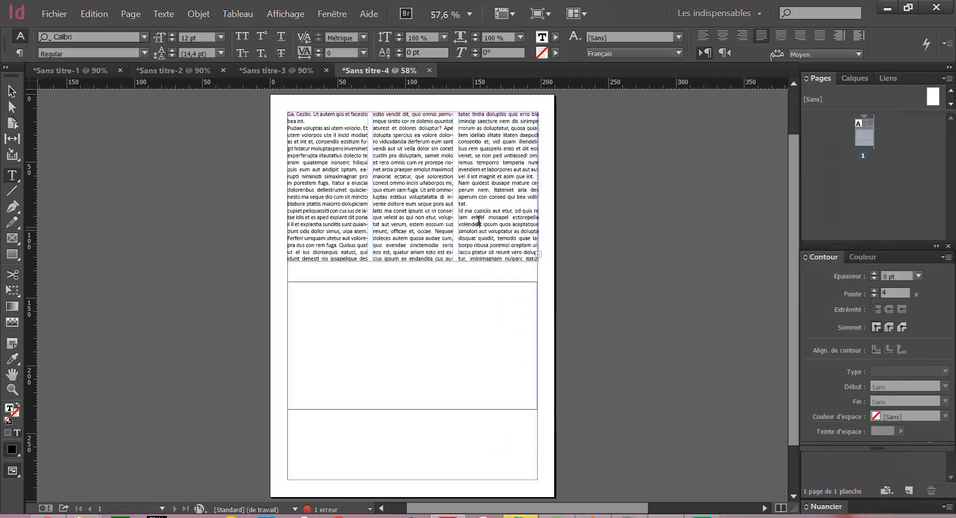
# Set the font to Arial and the language to Français in the empty lower text frame
pyautogui.rightClick(471, 306)
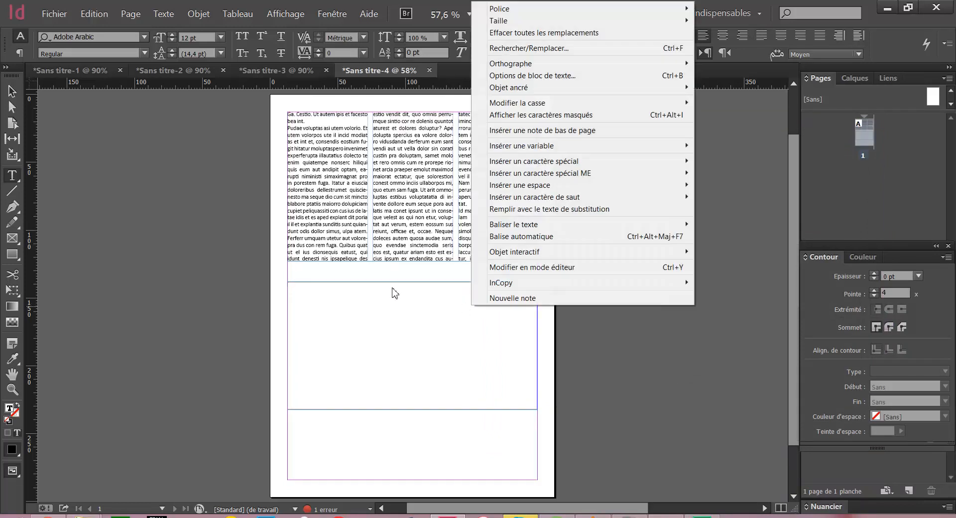
pyautogui.click(388, 277)
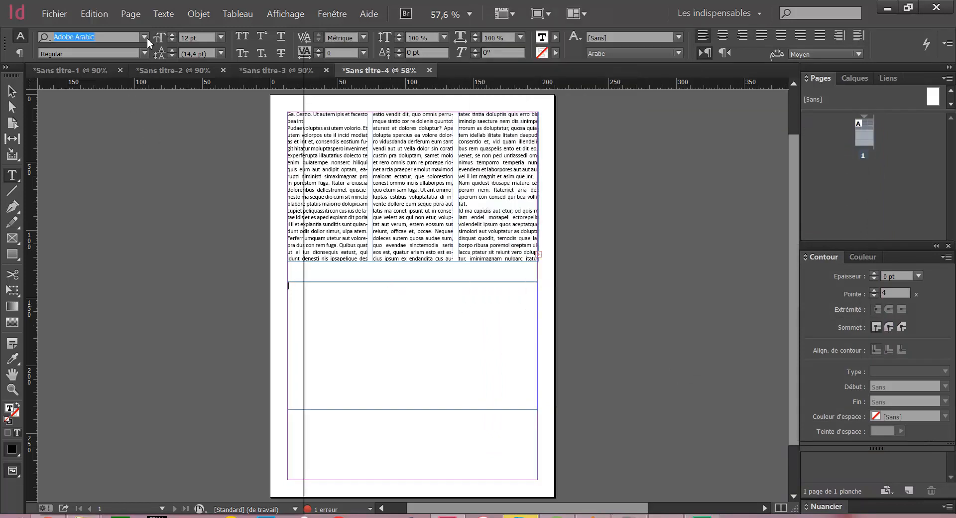
pyautogui.click(144, 37)
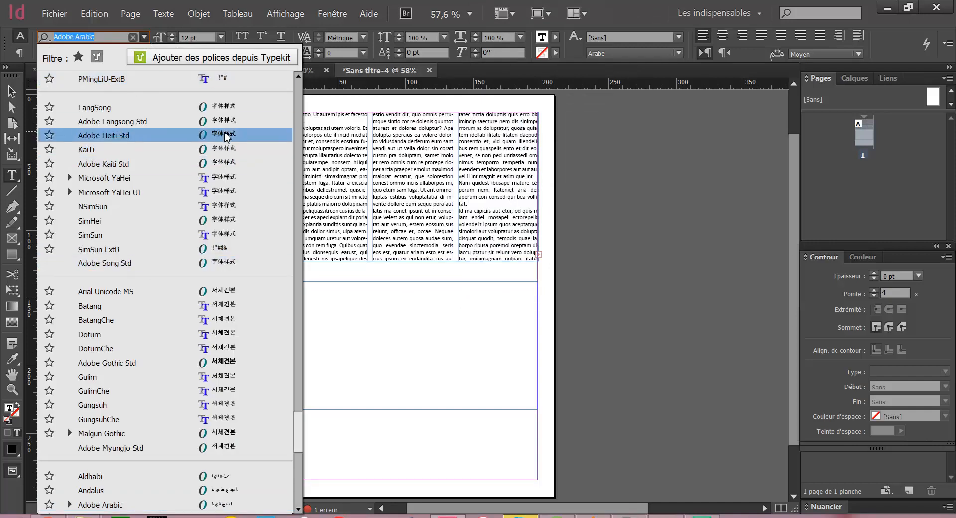
pyautogui.scroll(15, 297, 110)
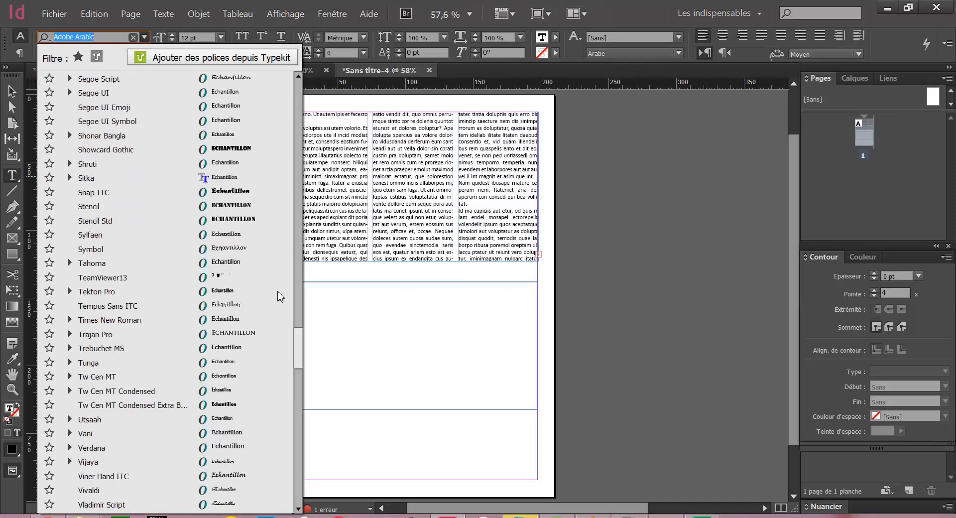
pyautogui.scroll(20, 301, 210)
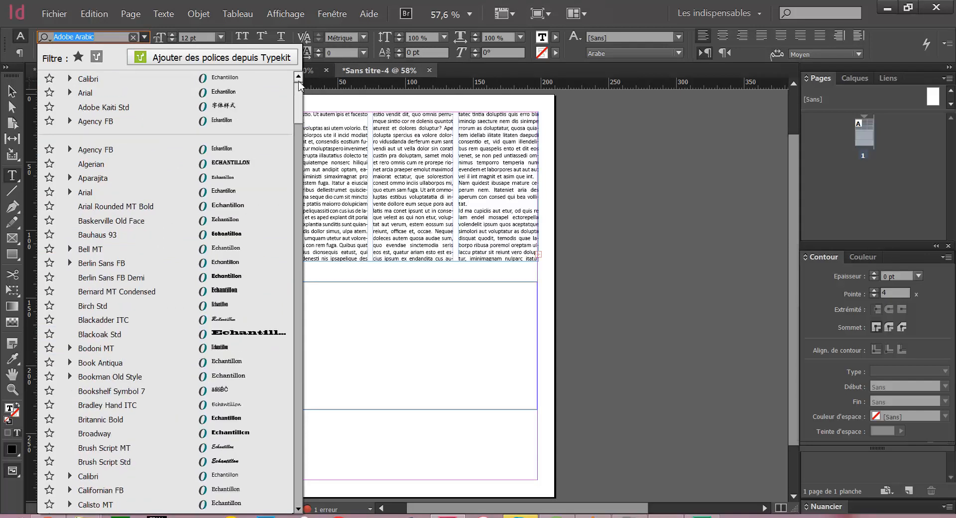
pyautogui.click(237, 92)
pyautogui.click(625, 54)
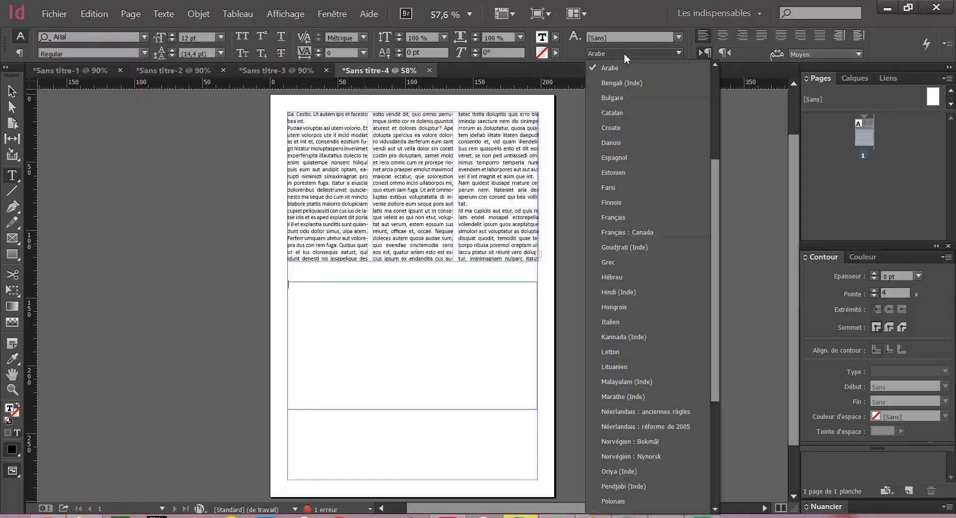
pyautogui.click(633, 221)
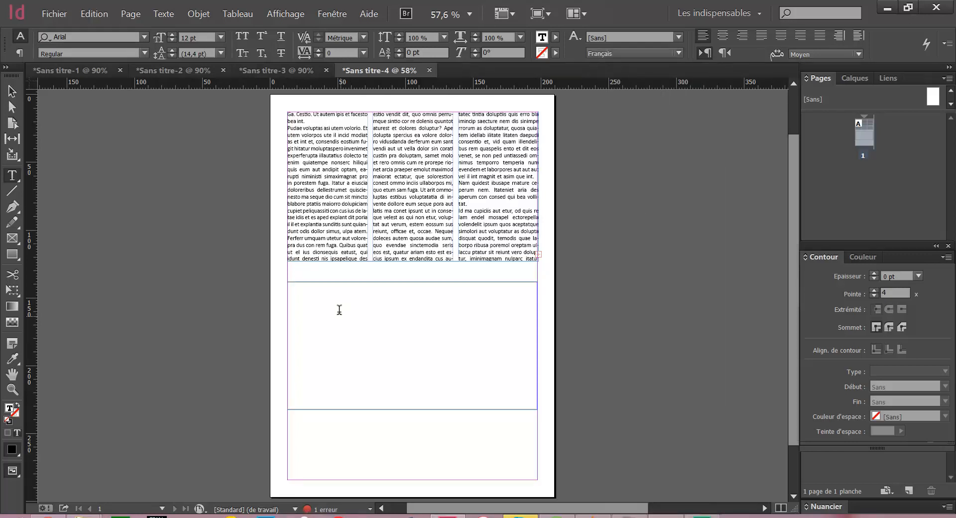
# Fill the lower frame with placeholder text and justify all of it with the last lines aligned left, trying full justification along the way
pyautogui.rightClick(339, 309)
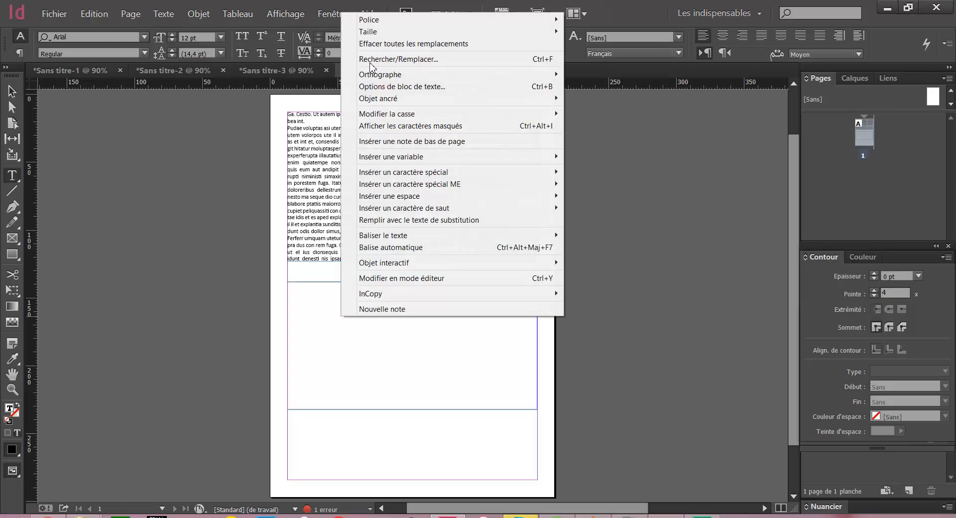
pyautogui.click(488, 221)
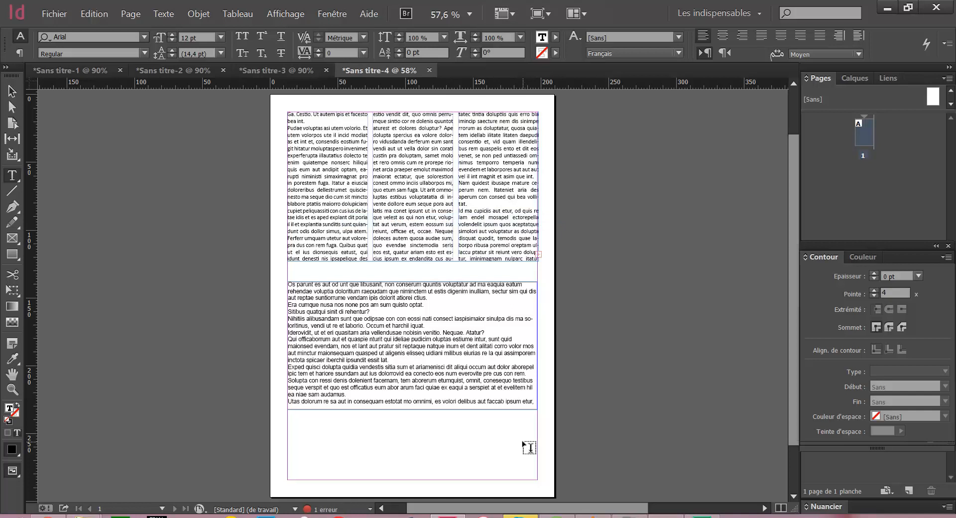
pyautogui.moveTo(533, 401); pyautogui.dragTo(174, 261)
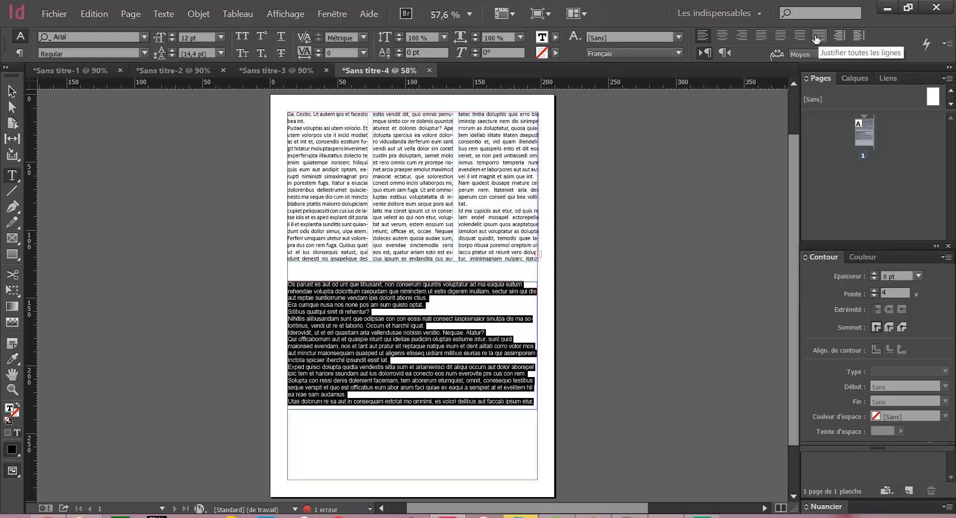
pyautogui.click(761, 35)
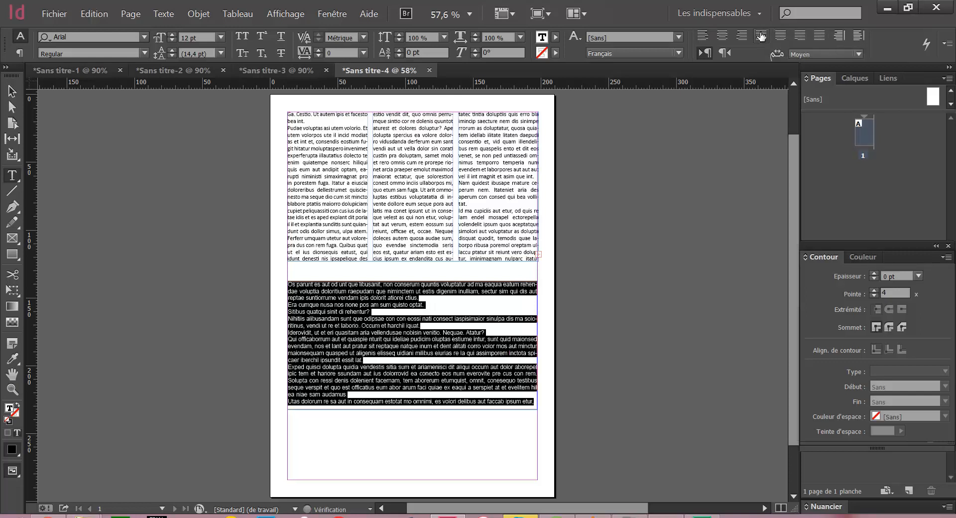
pyautogui.click(816, 38)
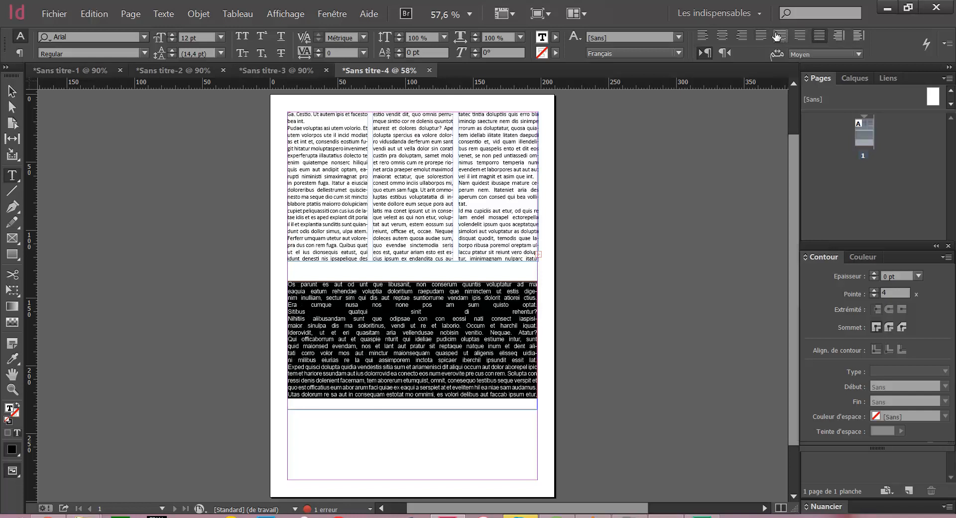
pyautogui.click(761, 36)
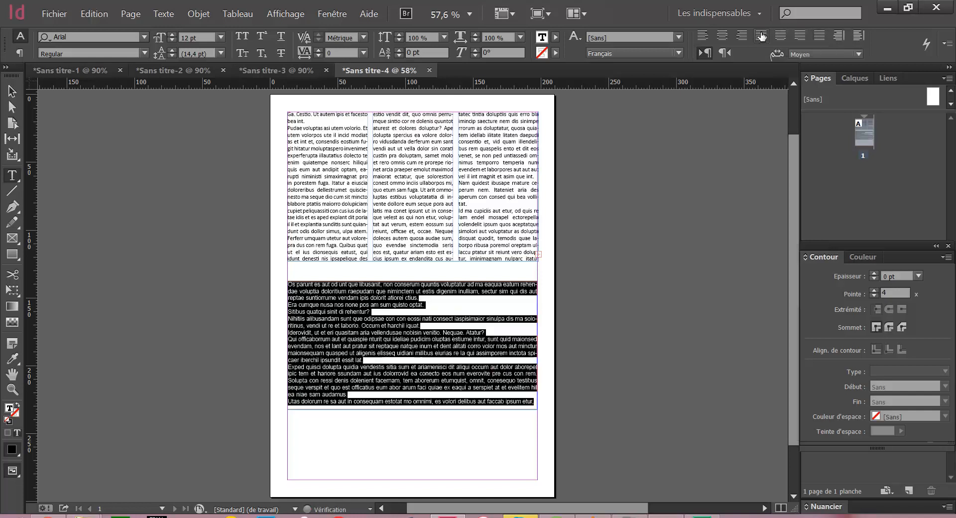
pyautogui.click(363, 370)
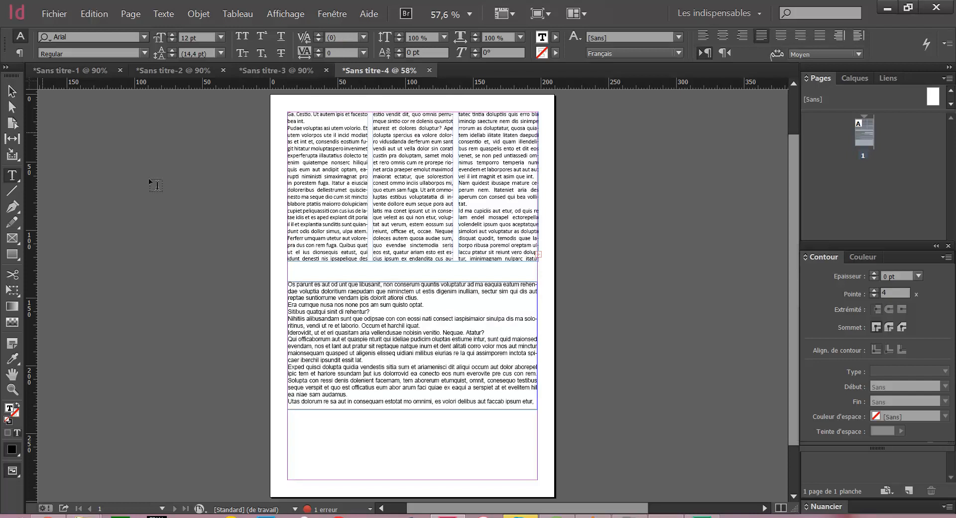
# Give the lower text frame an 8 pt stroke in the cyan swatch C=100 M=0 J=0 N=0
pyautogui.doubleClick(12, 91)
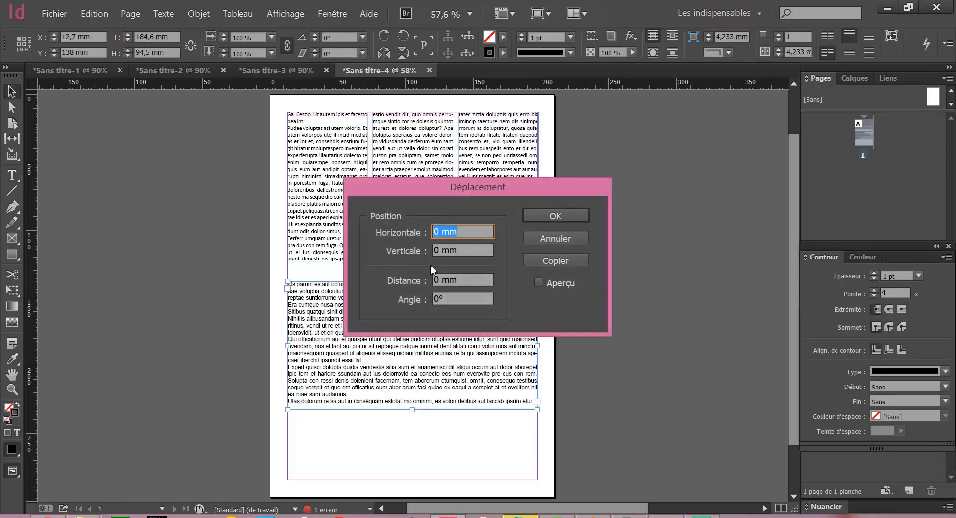
pyautogui.click(559, 243)
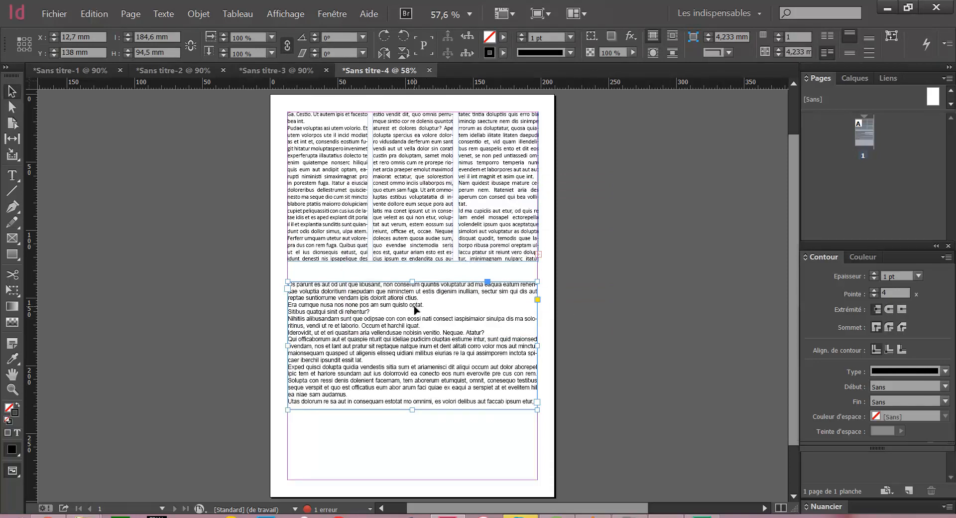
pyautogui.click(504, 53)
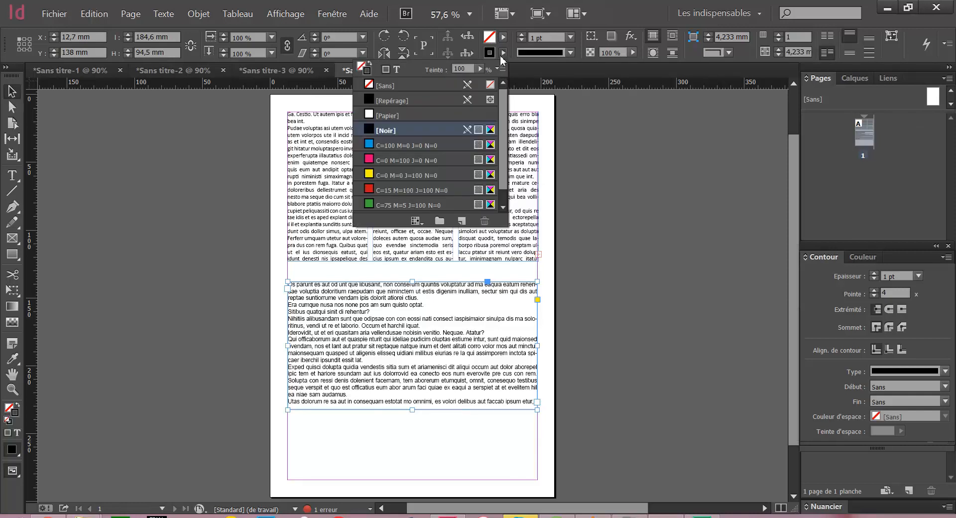
pyautogui.click(413, 149)
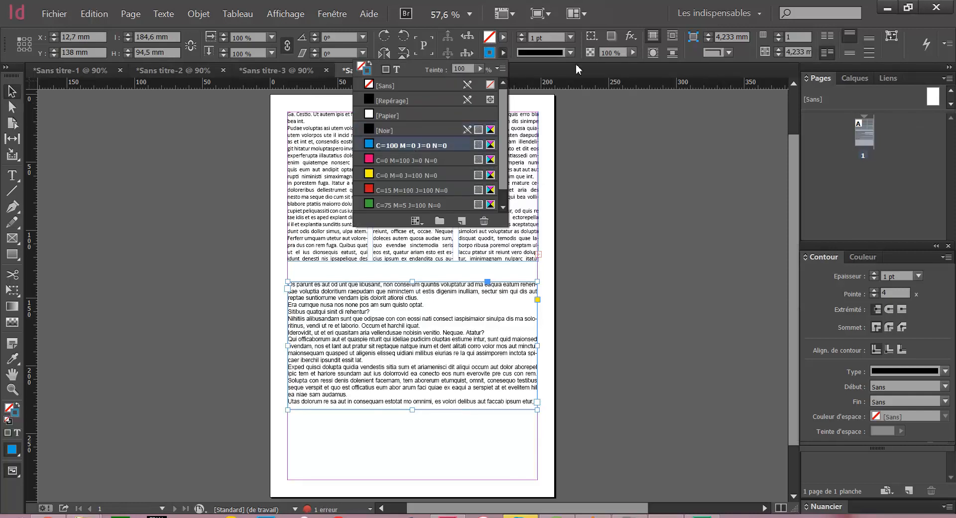
pyautogui.click(522, 35)
pyautogui.click(522, 35)
pyautogui.click(523, 35)
pyautogui.click(522, 36)
pyautogui.click(522, 35)
pyautogui.click(522, 35)
pyautogui.click(522, 35)
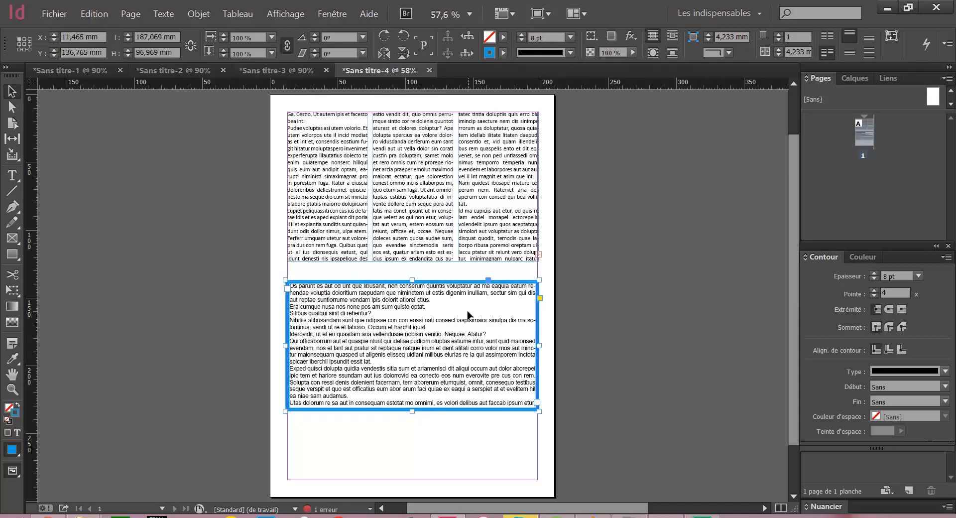
pyautogui.click(493, 429)
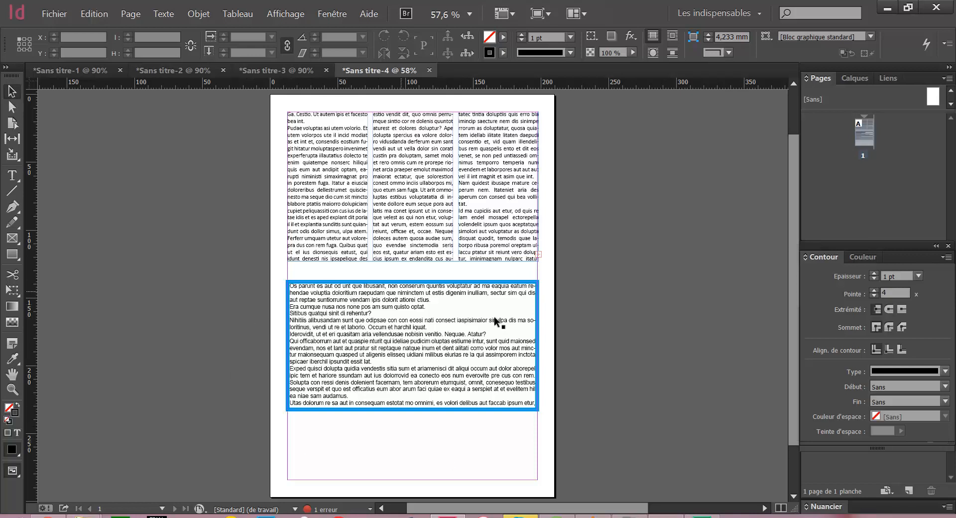
# Set the inset margins of the blue-outlined text frame to 6 mm on all four sides in its text frame options
pyautogui.click(428, 394)
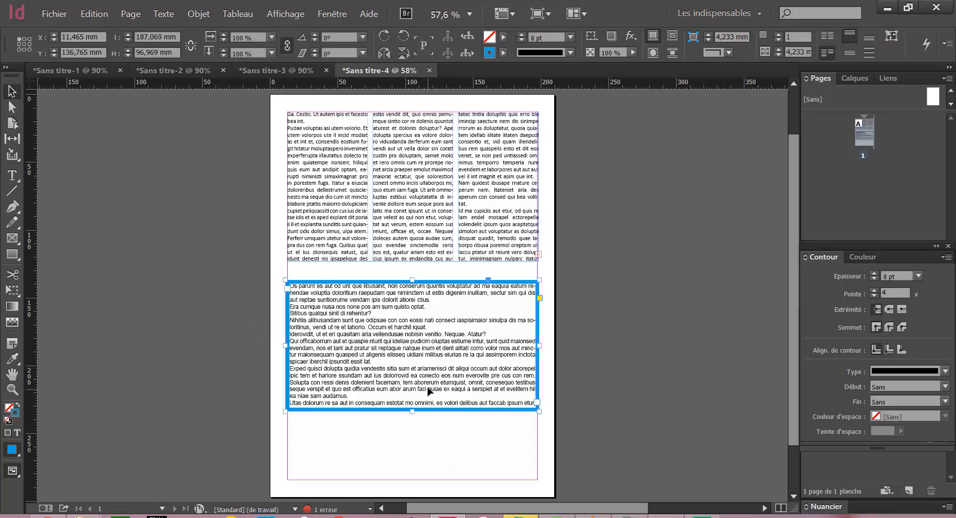
pyautogui.rightClick(422, 349)
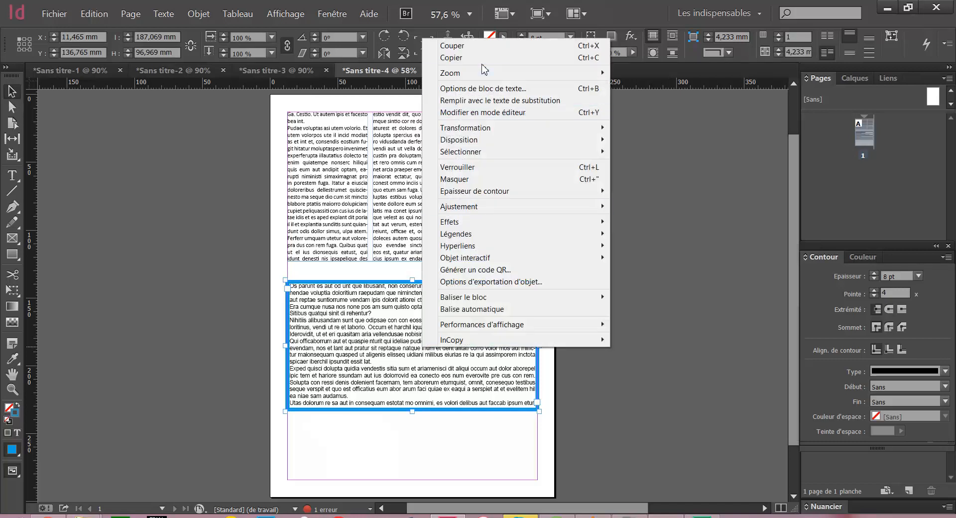
pyautogui.click(485, 90)
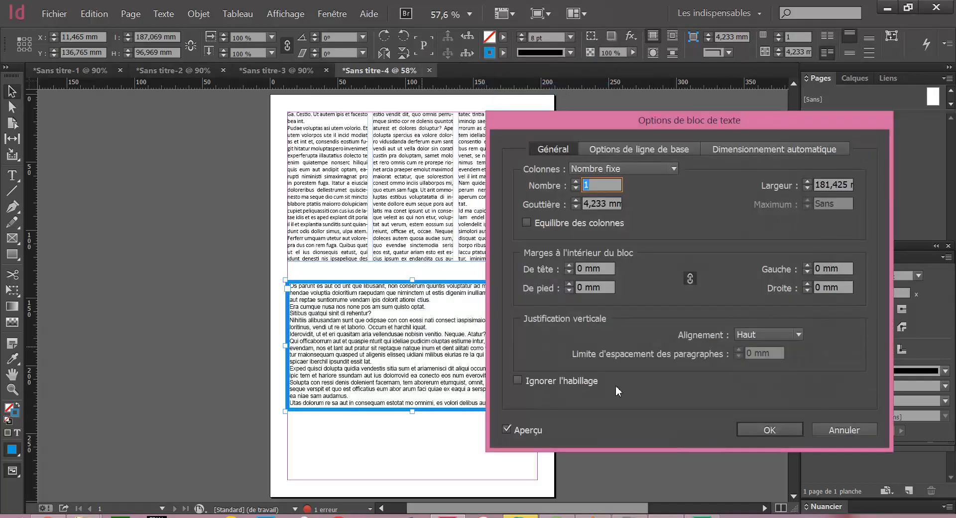
pyautogui.moveTo(653, 122); pyautogui.dragTo(677, 20)
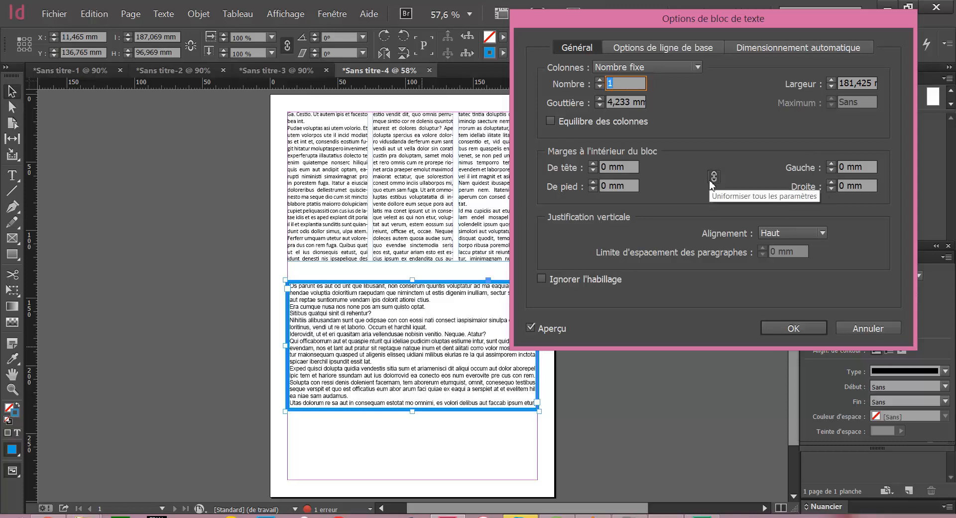
pyautogui.click(593, 163)
pyautogui.click(594, 164)
pyautogui.click(593, 164)
pyautogui.click(594, 164)
pyautogui.click(594, 164)
pyautogui.click(594, 164)
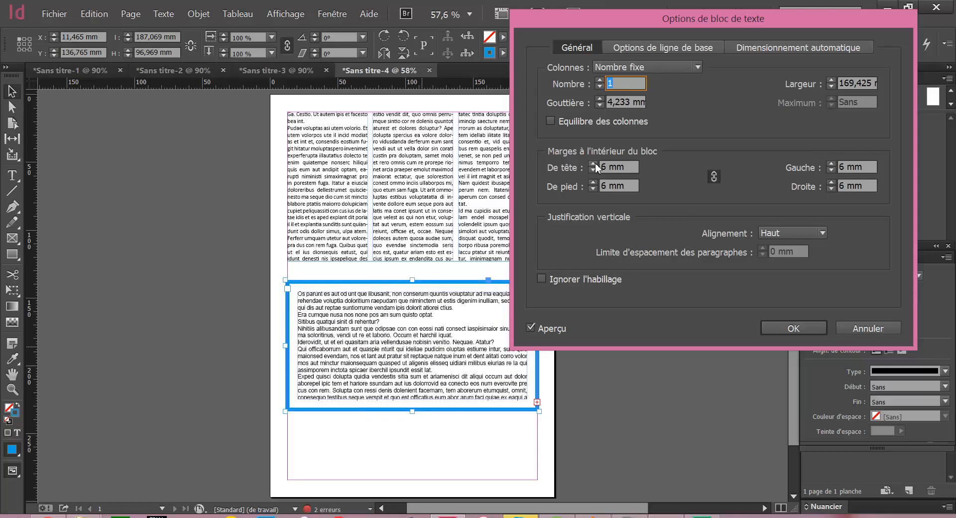
pyautogui.click(594, 164)
pyautogui.click(595, 168)
# Unlink the frame's four inset margins and raise only the top inset to 13 mm
pyautogui.click(714, 176)
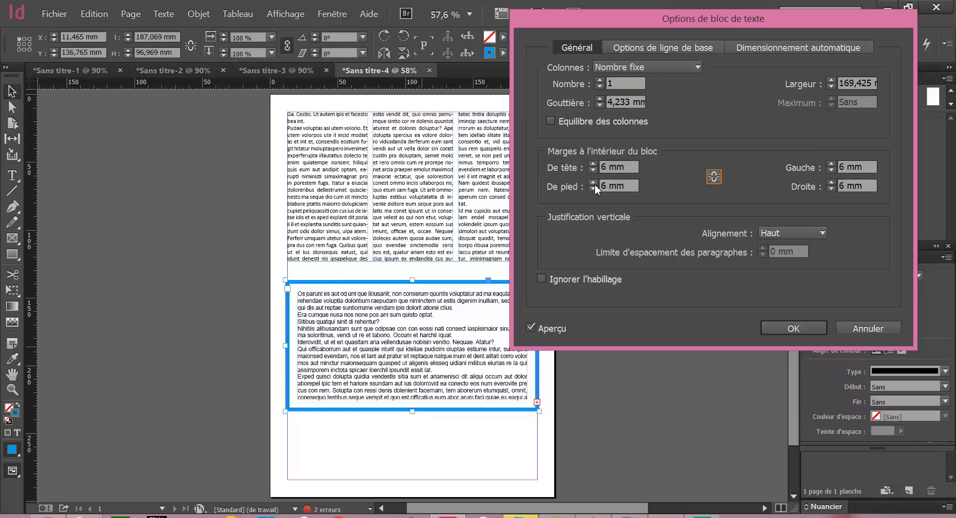
pyautogui.click(593, 165)
pyautogui.click(593, 164)
pyautogui.click(593, 164)
pyautogui.click(593, 165)
pyautogui.click(593, 164)
pyautogui.click(592, 165)
pyautogui.click(592, 164)
pyautogui.click(593, 164)
pyautogui.click(593, 164)
pyautogui.click(593, 164)
pyautogui.click(593, 164)
pyautogui.click(593, 165)
pyautogui.click(593, 164)
pyautogui.click(592, 170)
pyautogui.click(592, 170)
pyautogui.click(592, 171)
pyautogui.click(592, 170)
pyautogui.click(592, 170)
pyautogui.click(592, 170)
pyautogui.click(593, 171)
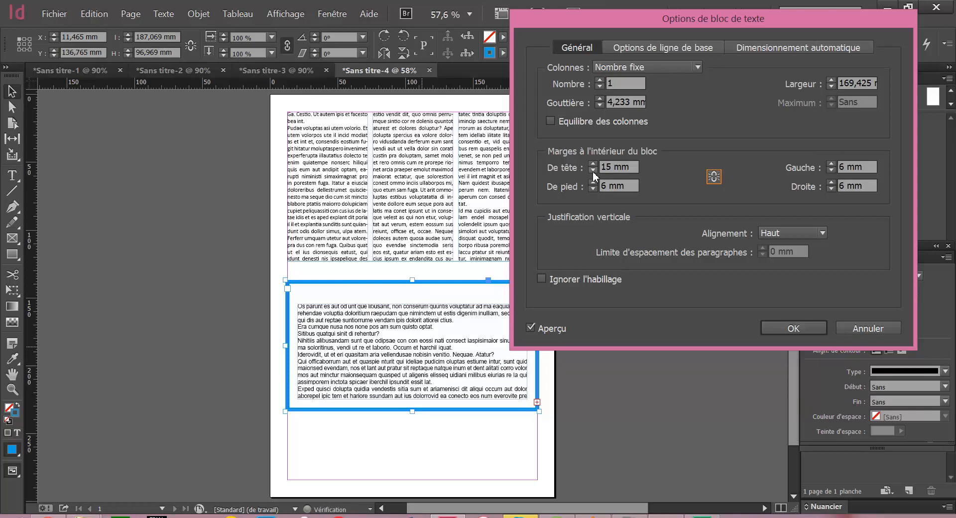
# Raise only the frame's left inset margin to 18 mm
pyautogui.click(831, 164)
pyautogui.click(831, 164)
pyautogui.click(831, 164)
pyautogui.click(831, 164)
pyautogui.click(830, 165)
pyautogui.click(831, 165)
pyautogui.click(831, 166)
pyautogui.click(831, 165)
pyautogui.click(831, 165)
pyautogui.click(831, 166)
pyautogui.click(831, 165)
pyautogui.click(831, 165)
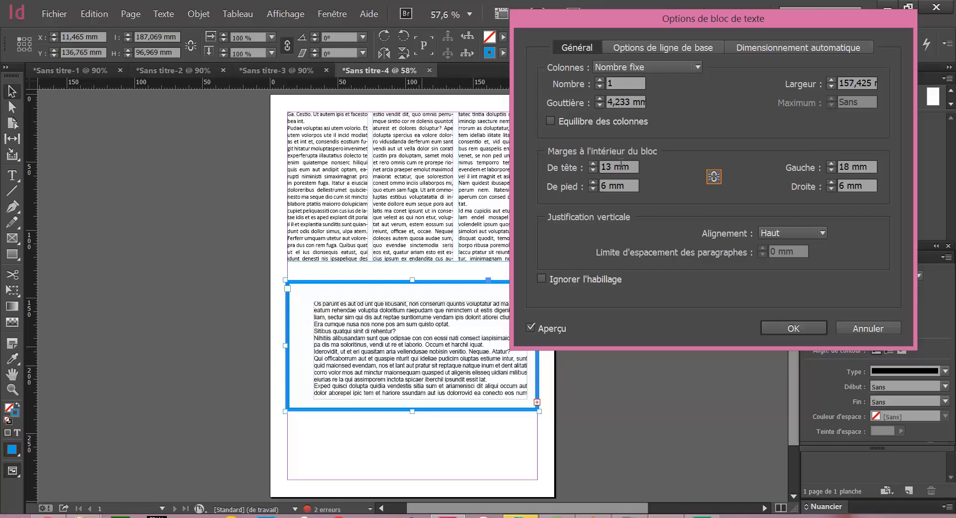
# Set the top inset to 6 mm, relink the margins so all four sides use 6 mm, and apply the options
pyautogui.doubleClick(605, 167)
pyautogui.write('6')
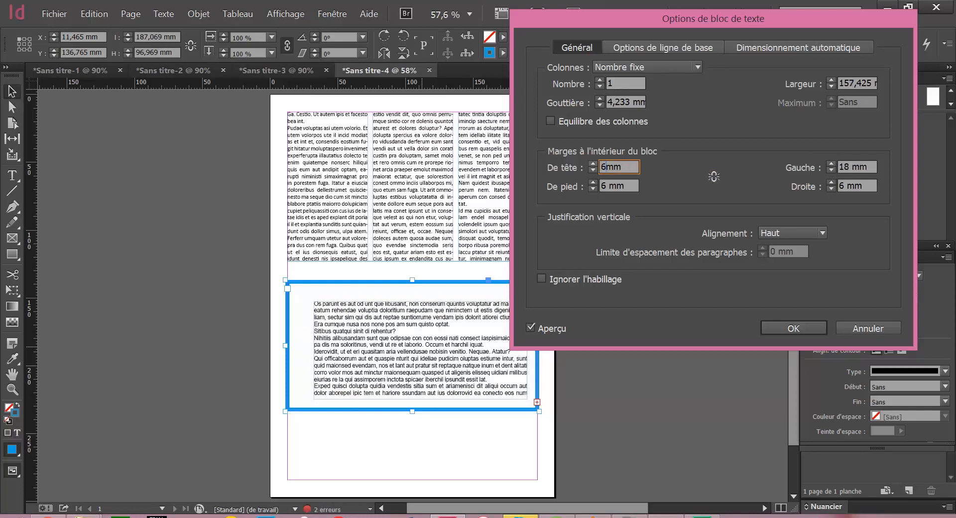
pyautogui.click(714, 177)
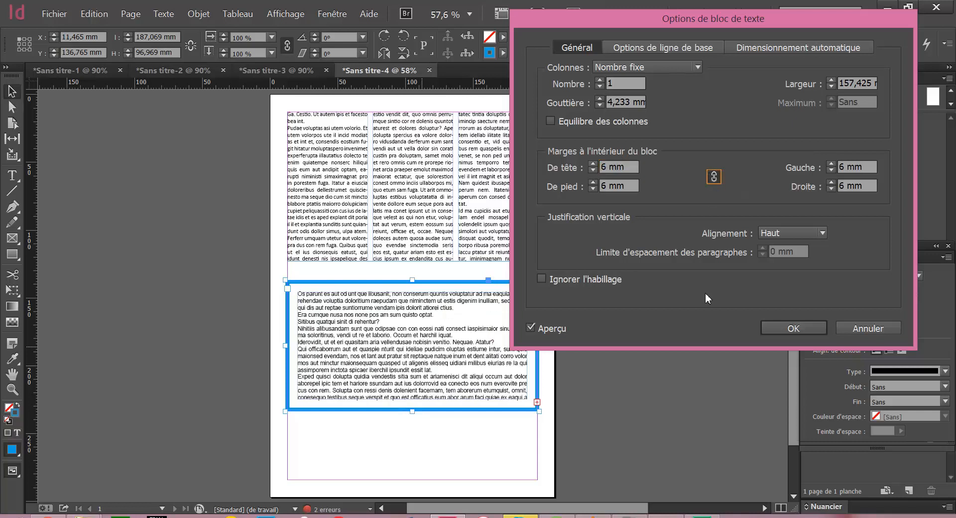
pyautogui.click(805, 333)
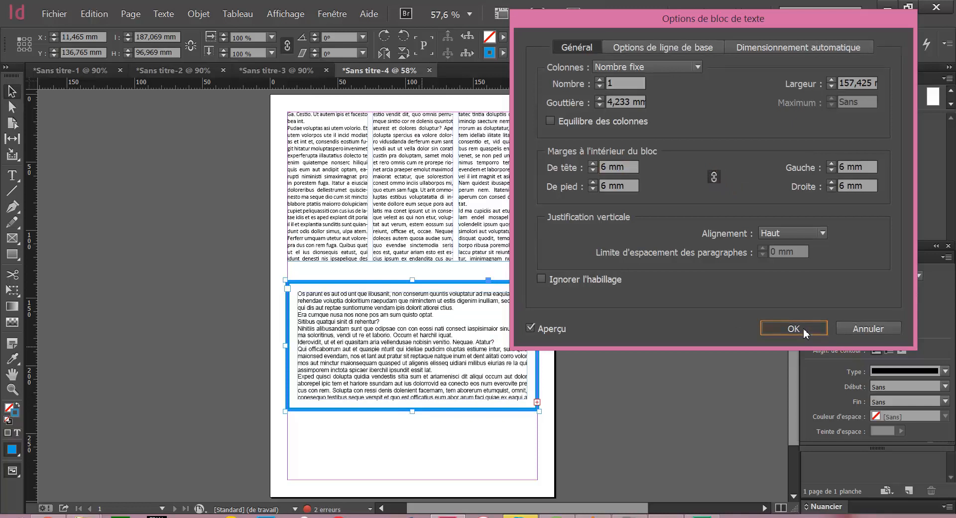